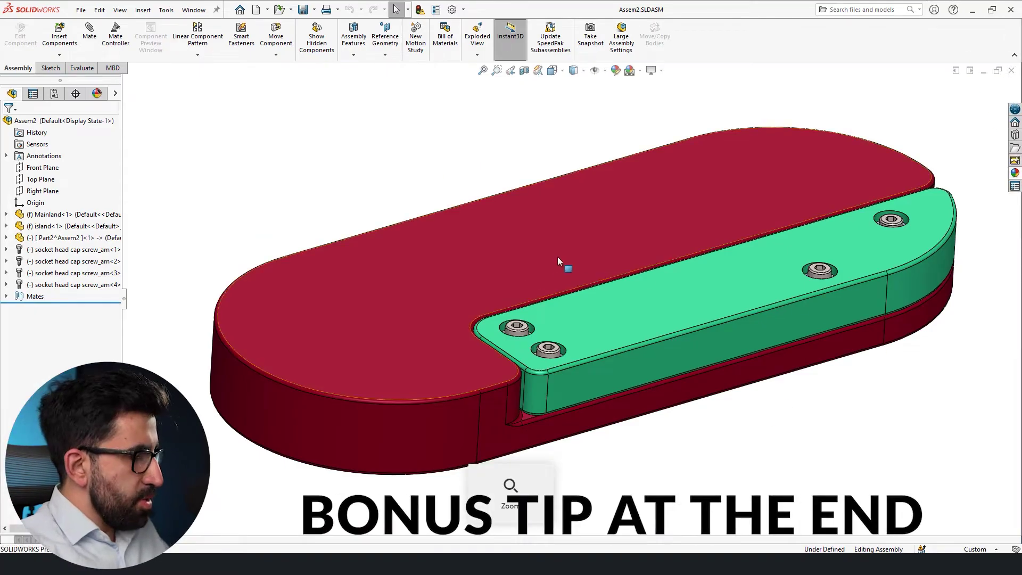
# Switch to the Mainland part and shell it with a 10 mm wall thickness, removing its large upper face.
pyautogui.hotkey('ctrl', 'Tab')
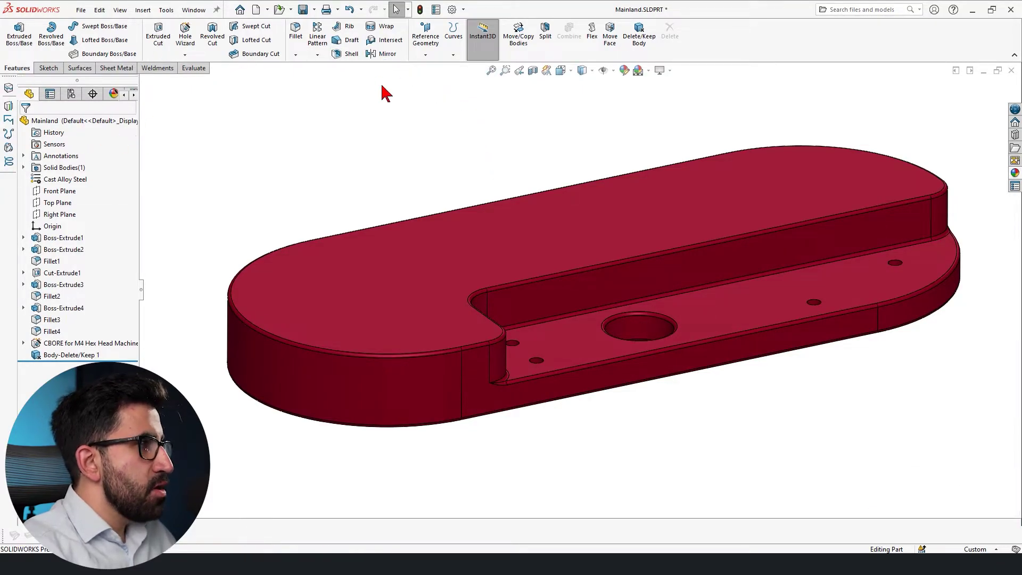
pyautogui.click(346, 54)
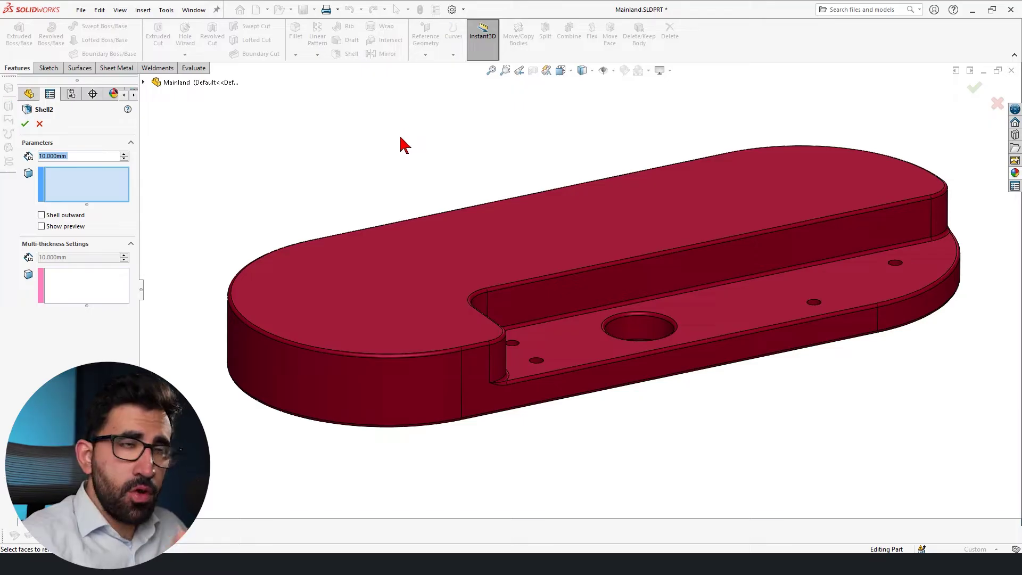
pyautogui.moveTo(321, 202)
pyautogui.mouseDown(button='middle')
pyautogui.moveTo(331, 203)
pyautogui.moveTo(320, 218)
pyautogui.mouseUp(button='middle')
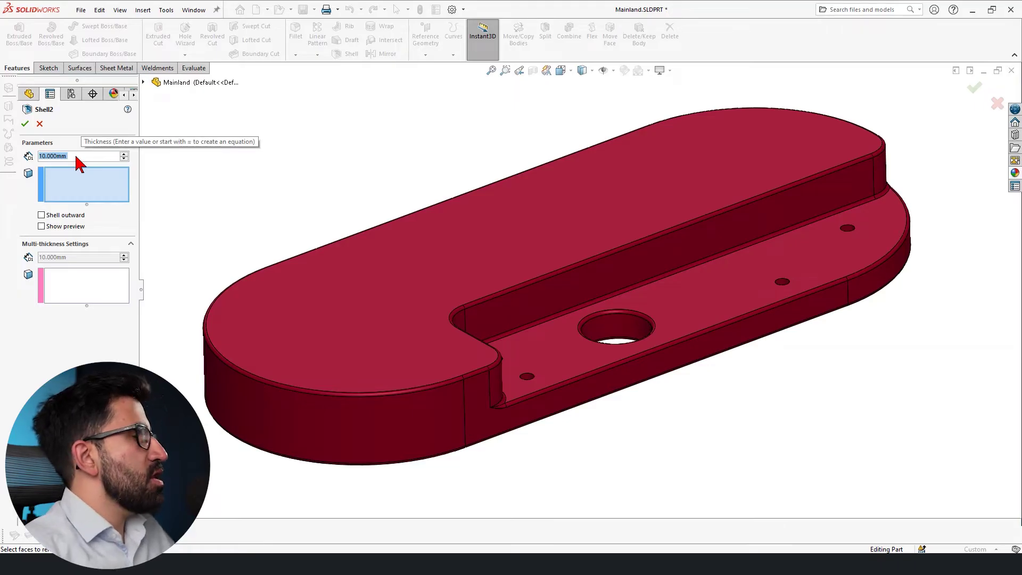
pyautogui.click(483, 223)
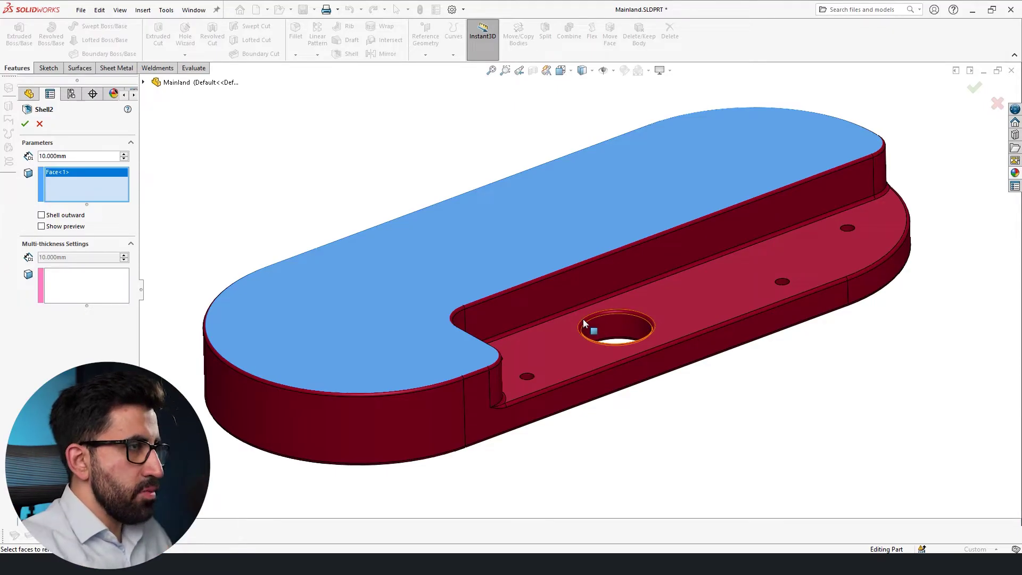
pyautogui.click(29, 127)
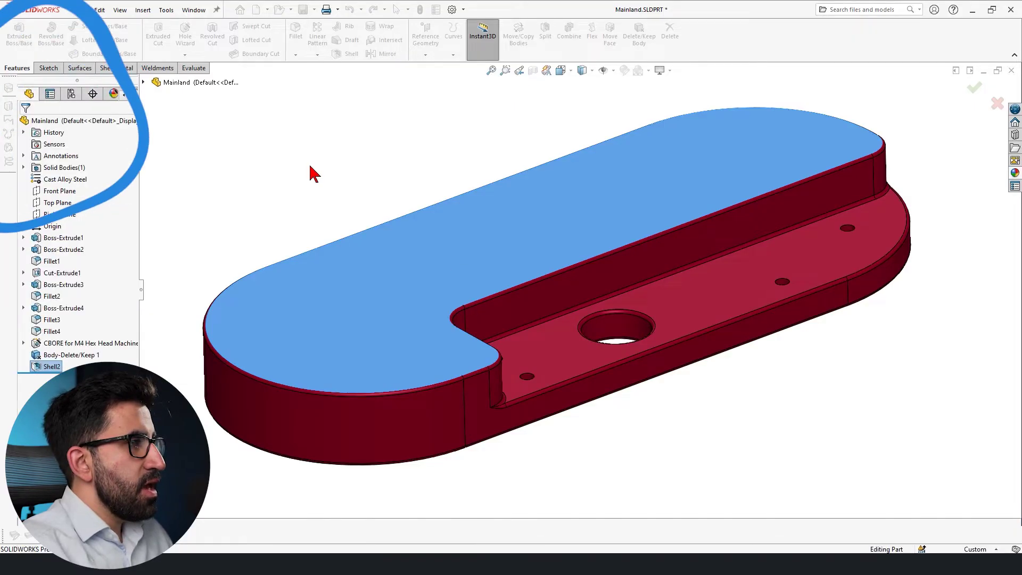
pyautogui.moveTo(310, 162); pyautogui.dragTo(869, 266, button='middle')
pyautogui.click(867, 298)
pyautogui.moveTo(833, 491); pyautogui.dragTo(833, 490, button='middle')
# Edit the shell feature and set its wall thickness to 8 mm.
pyautogui.click(52, 366)
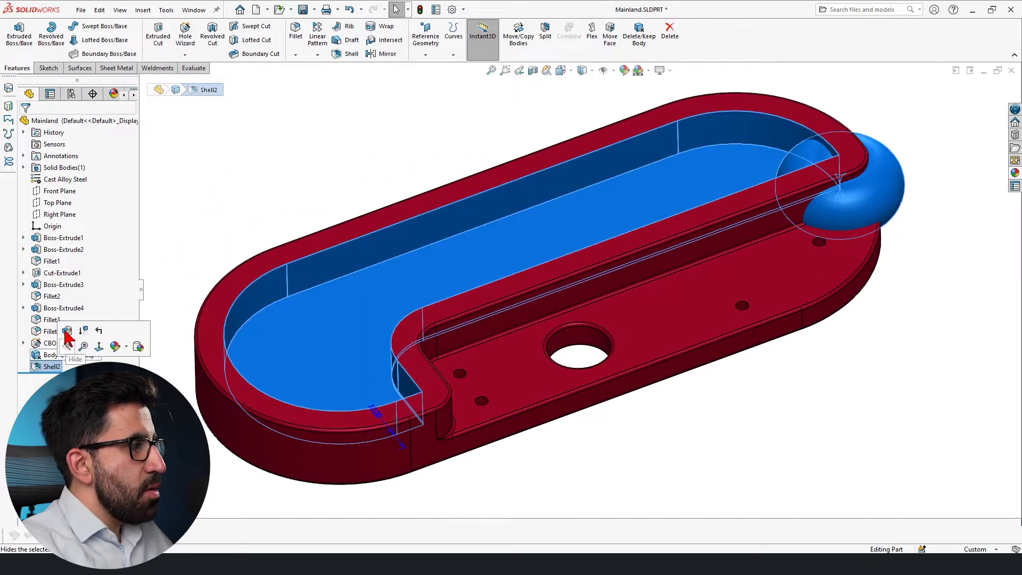
pyautogui.click(65, 313)
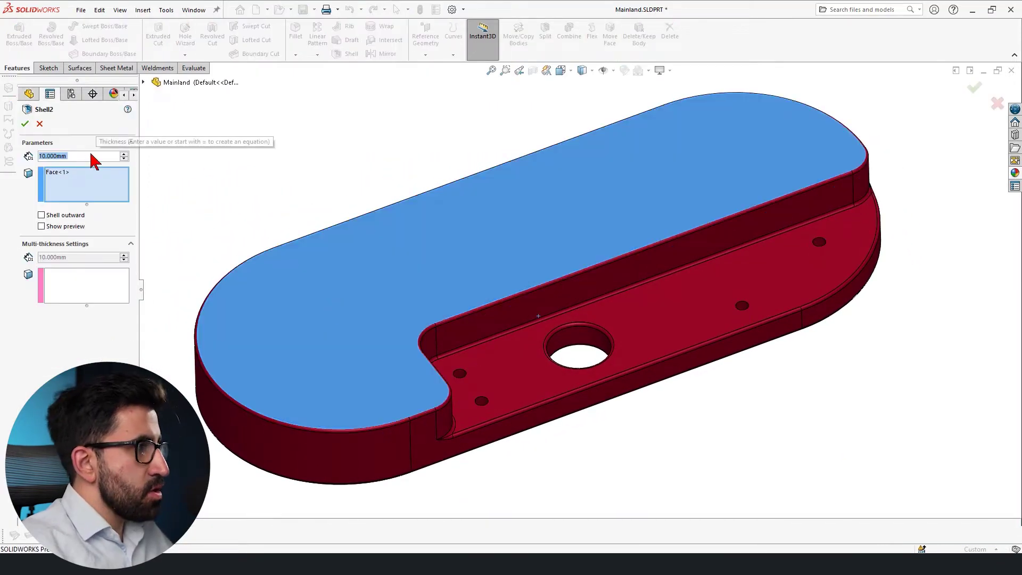
pyautogui.write('8')
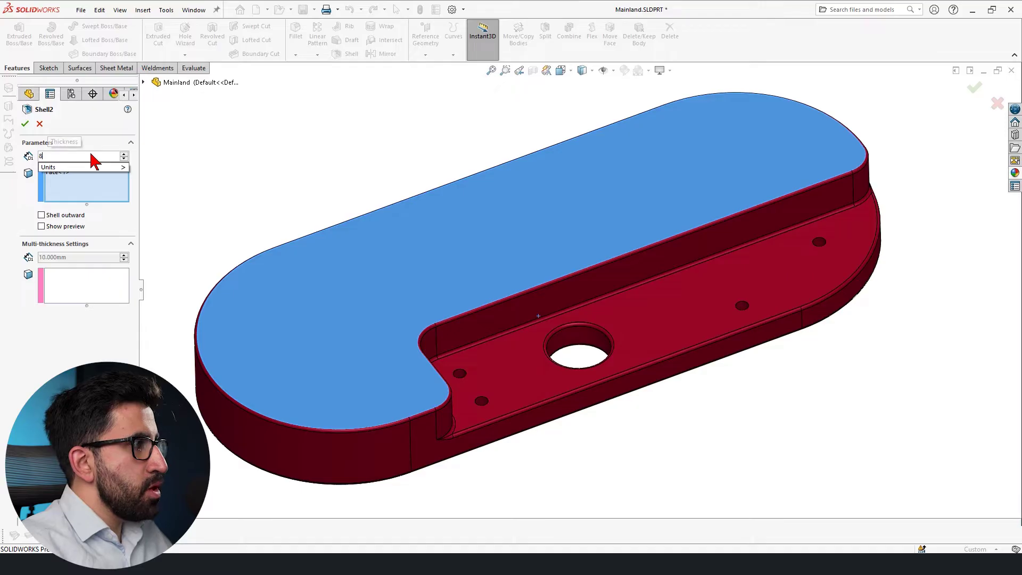
pyautogui.click(24, 126)
pyautogui.moveTo(949, 282); pyautogui.dragTo(938, 285, button='middle')
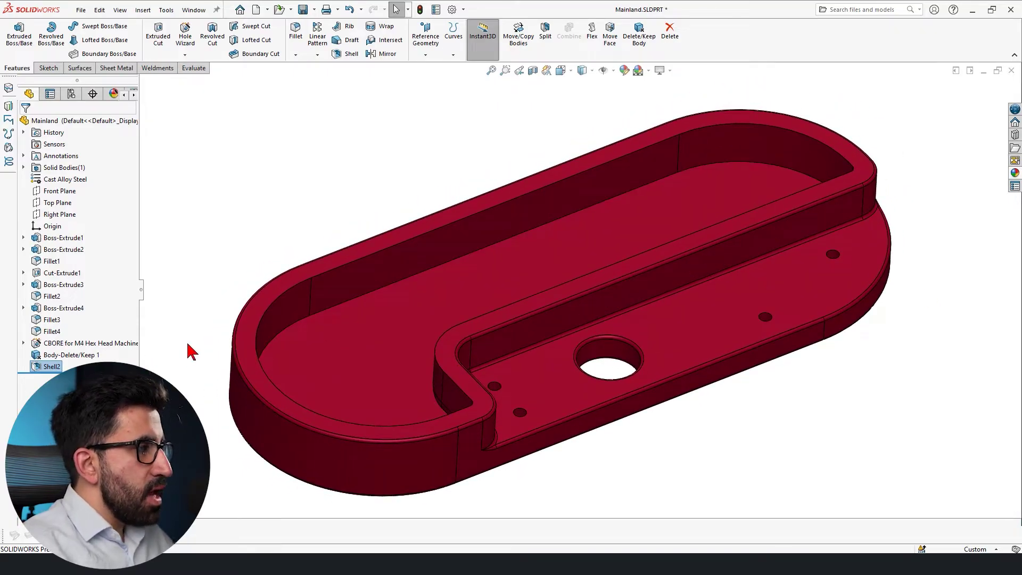
# Inspect the long inner wall and the floor face of the shelled pocket.
pyautogui.click(350, 276)
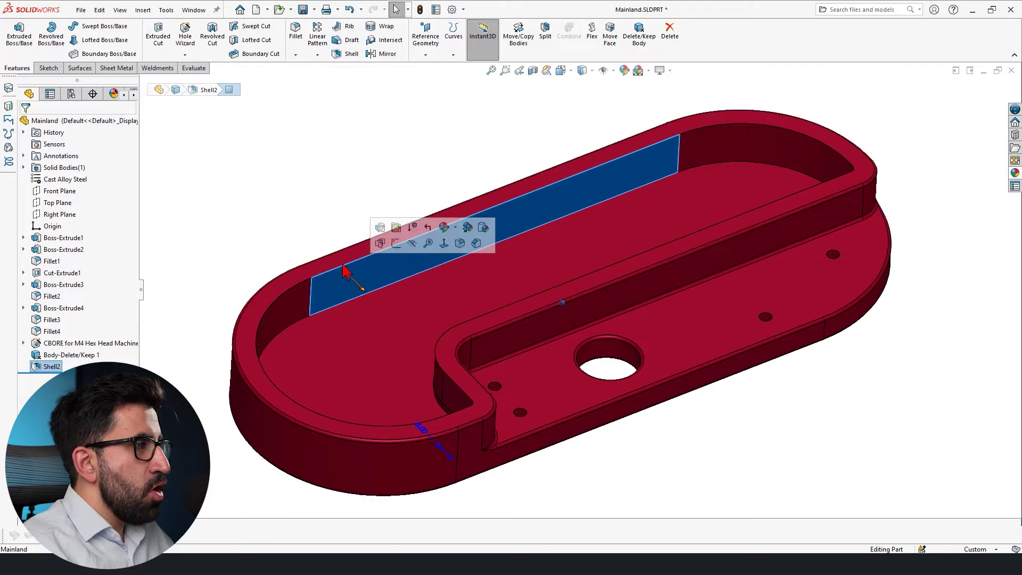
pyautogui.click(594, 339)
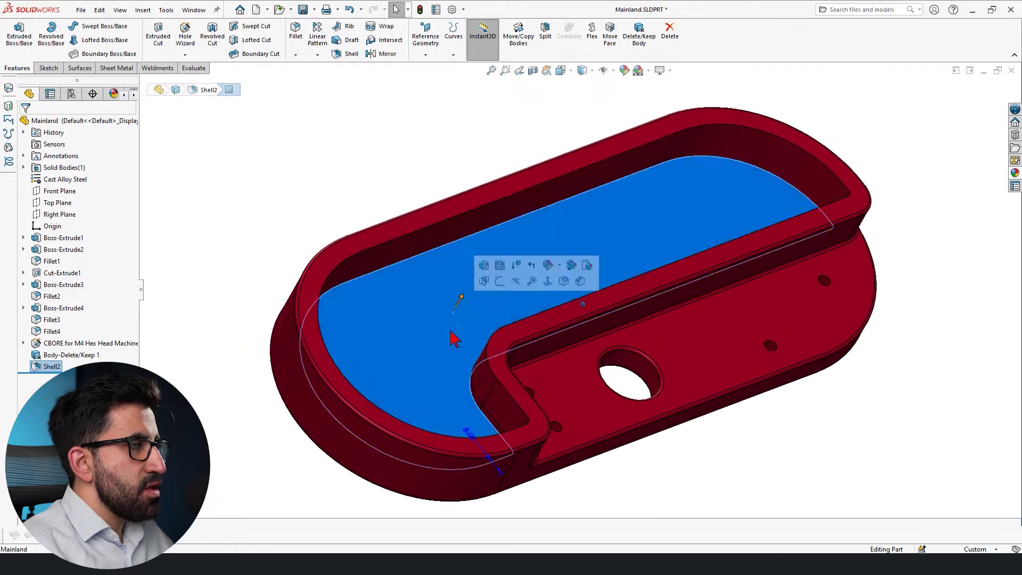
pyautogui.moveTo(595, 339); pyautogui.dragTo(828, 353, button='middle')
pyautogui.press('Escape')
# Section the part along the Right Plane to examine the pocket walls and base, and leave the section view.
pyautogui.click(534, 74)
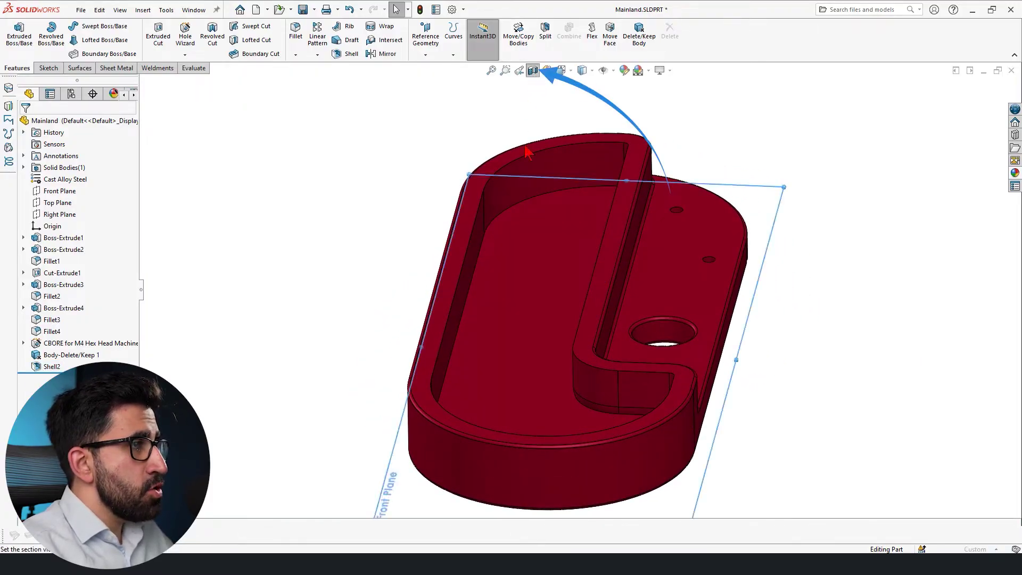
pyautogui.click(72, 318)
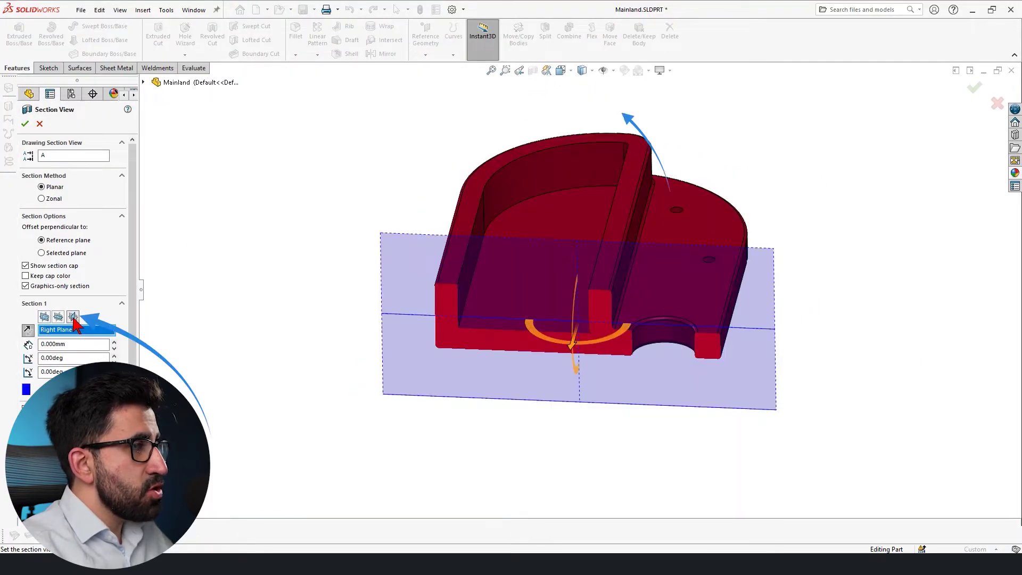
pyautogui.moveTo(393, 254); pyautogui.dragTo(608, 255, button='middle')
pyautogui.scroll(-3, 606, 343)
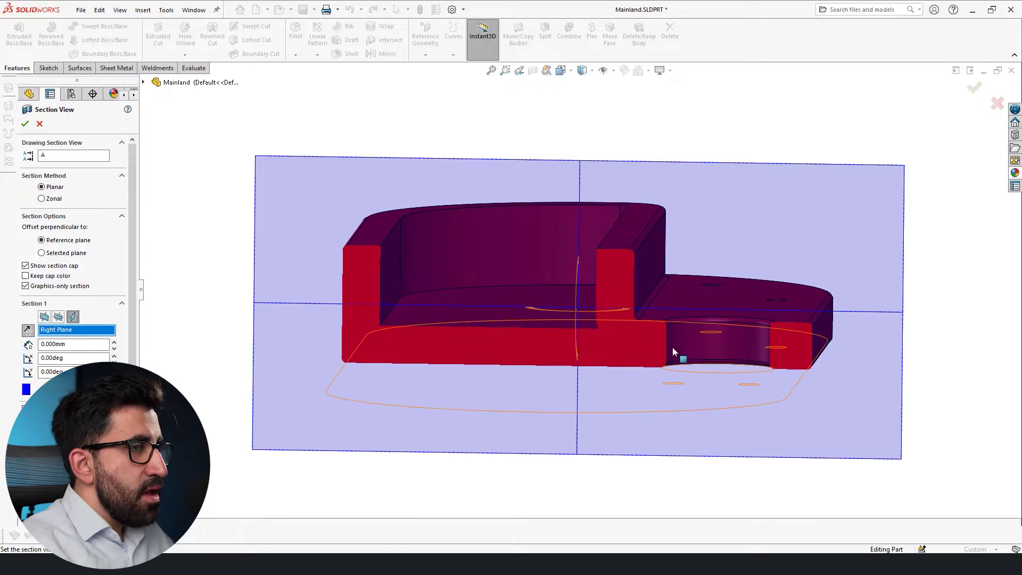
pyautogui.scroll(-3, 748, 361)
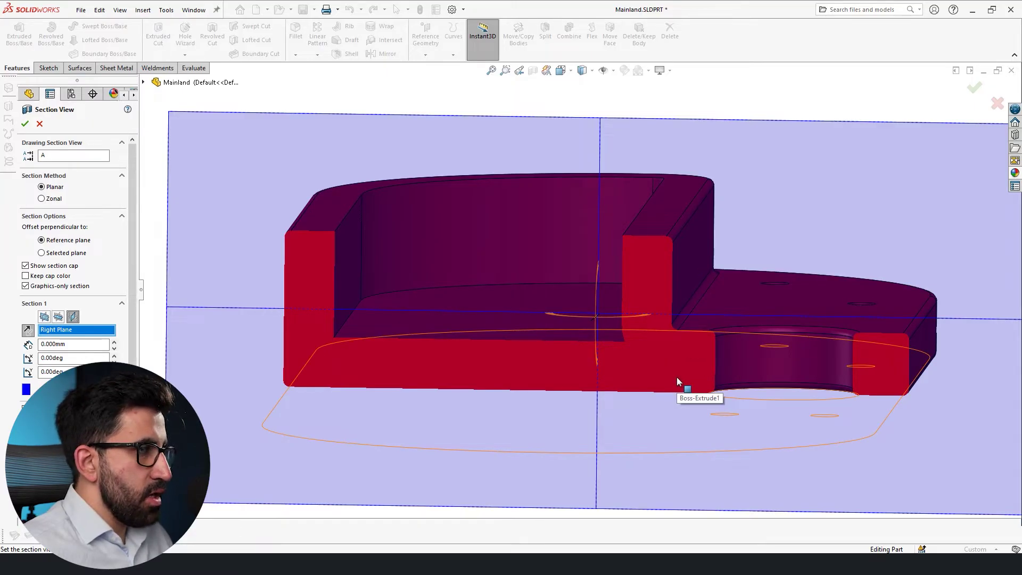
pyautogui.moveTo(629, 280); pyautogui.dragTo(615, 302, button='middle')
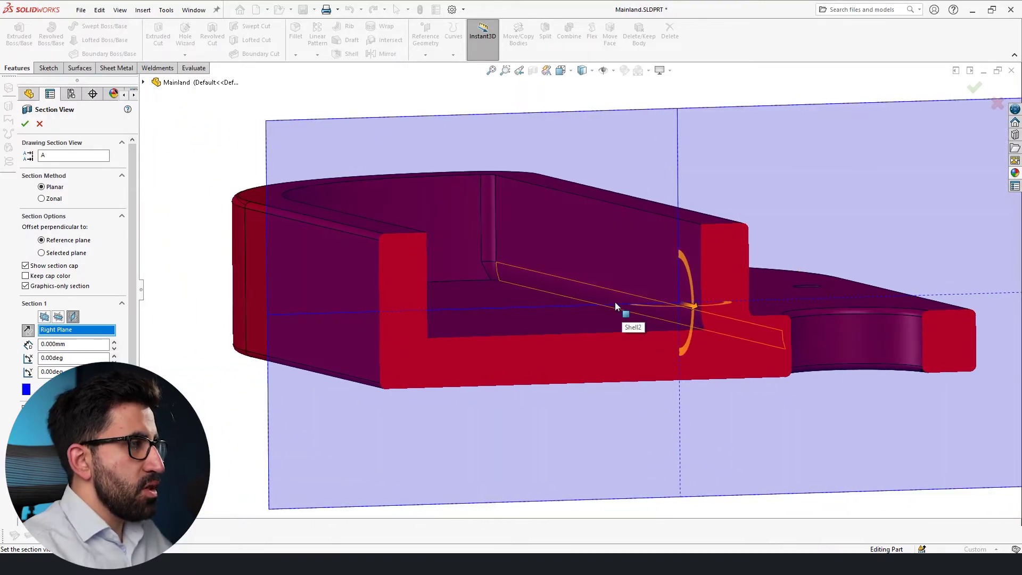
pyautogui.click(41, 123)
pyautogui.moveTo(245, 266); pyautogui.dragTo(495, 364, button='middle')
pyautogui.scroll(5, 495, 363)
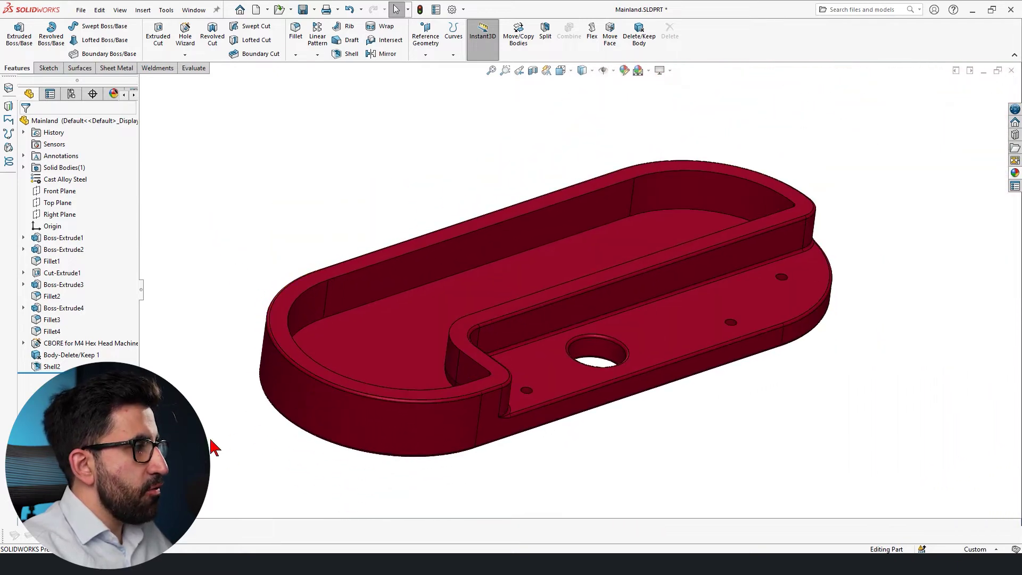
# Edit the shell feature and set its wall thickness to 1 mm.
pyautogui.click(44, 367)
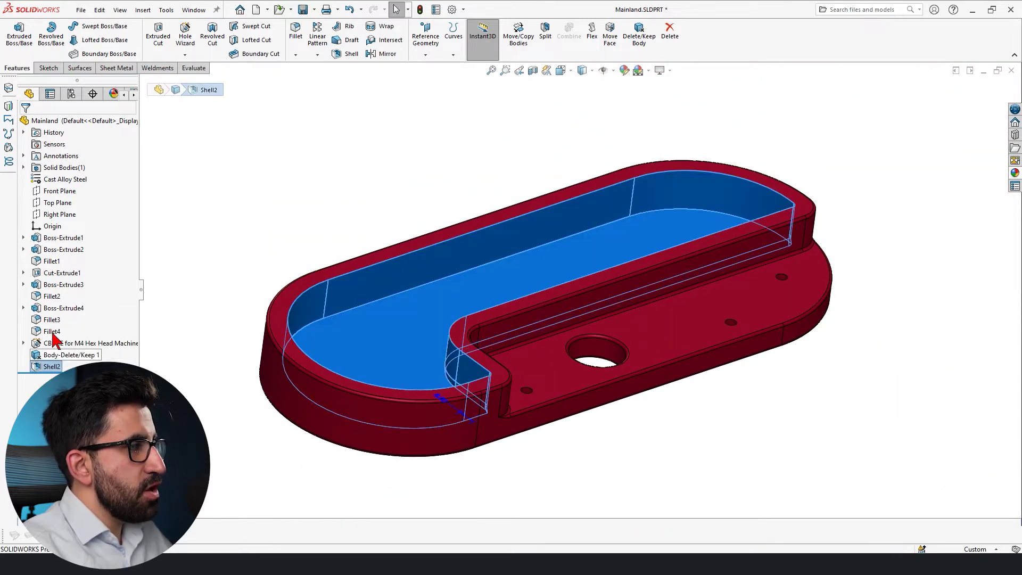
pyautogui.write('1')
pyautogui.press('Return')
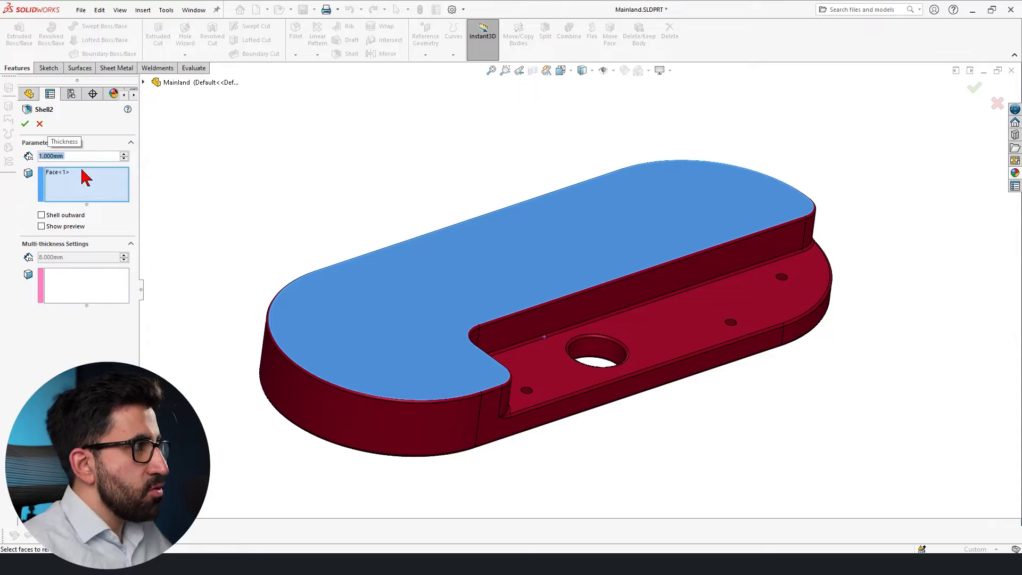
pyautogui.press('Return')
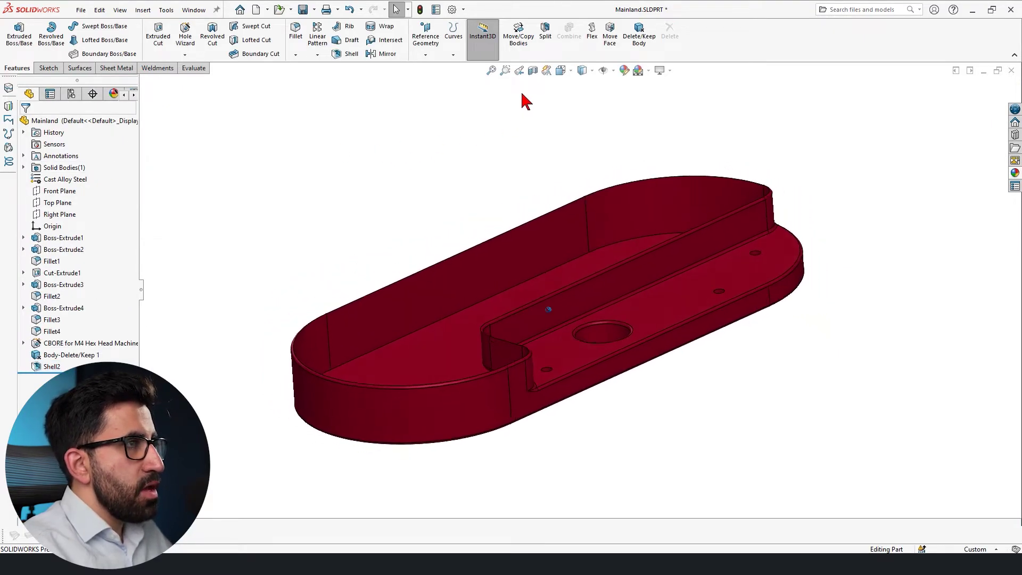
# Examine the thin-walled interior in a Right Plane section, exit the section view and restore the isometric view.
pyautogui.click(532, 70)
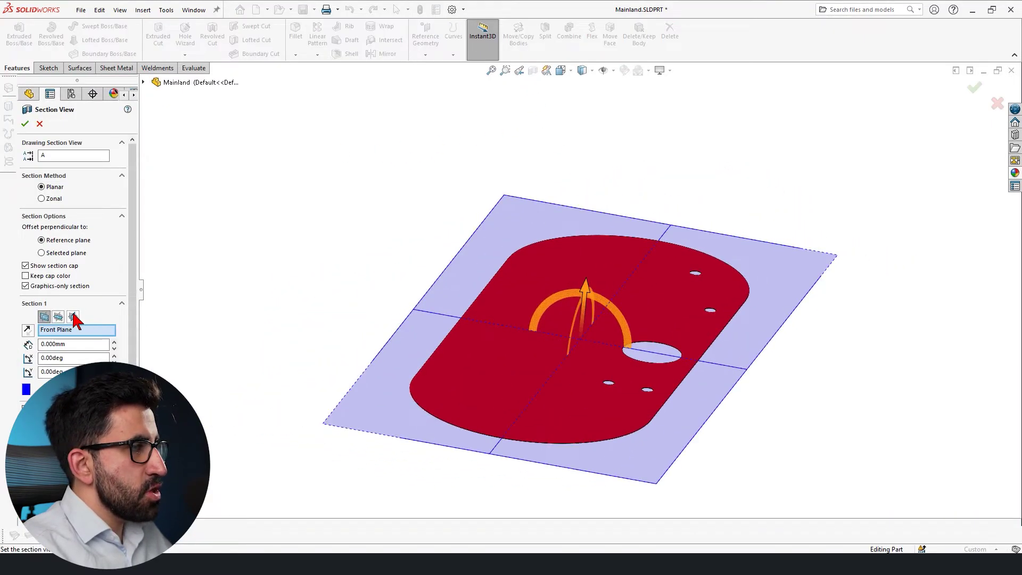
pyautogui.click(73, 317)
pyautogui.moveTo(773, 355); pyautogui.dragTo(790, 421, button='middle')
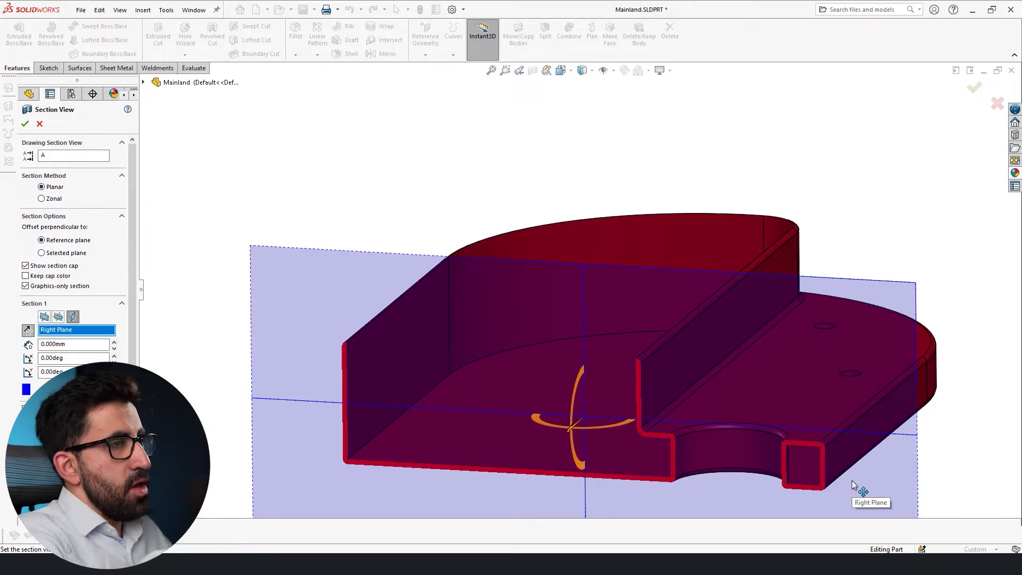
pyautogui.moveTo(851, 480); pyautogui.dragTo(918, 388, button='middle')
pyautogui.scroll(4, 826, 447)
pyautogui.moveTo(826, 447); pyautogui.dragTo(714, 409, button='middle')
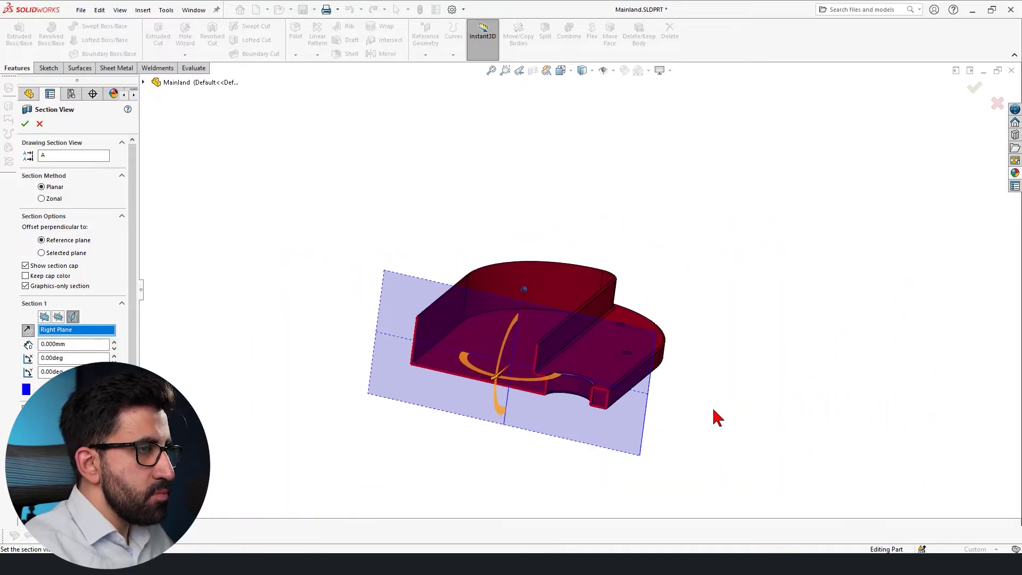
pyautogui.moveTo(407, 378); pyautogui.dragTo(169, 199)
pyautogui.click(39, 124)
pyautogui.hotkey('ctrl', '7')
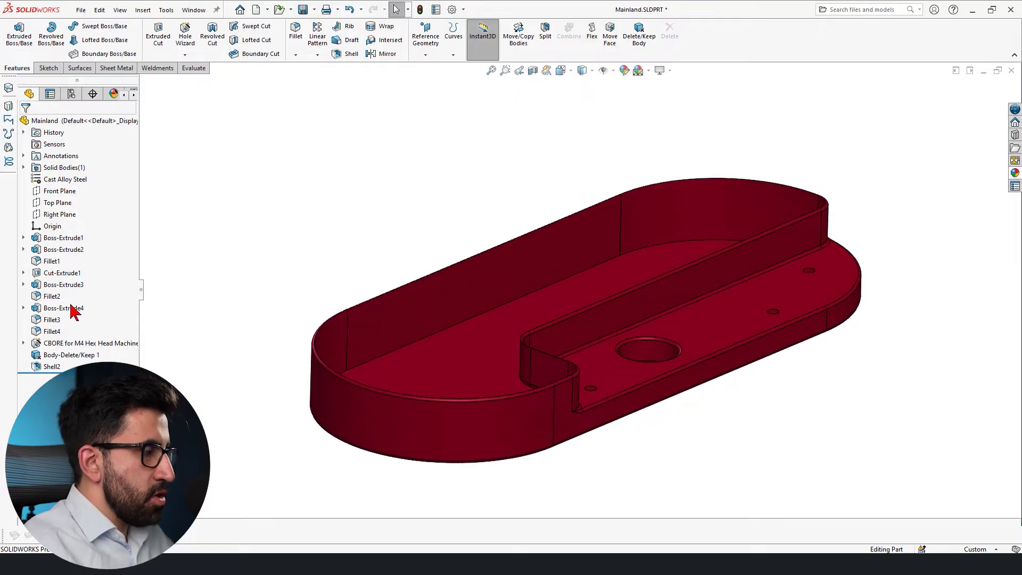
# Set the shell's wall thickness back to 8 mm.
pyautogui.click(51, 367)
pyautogui.click(62, 345)
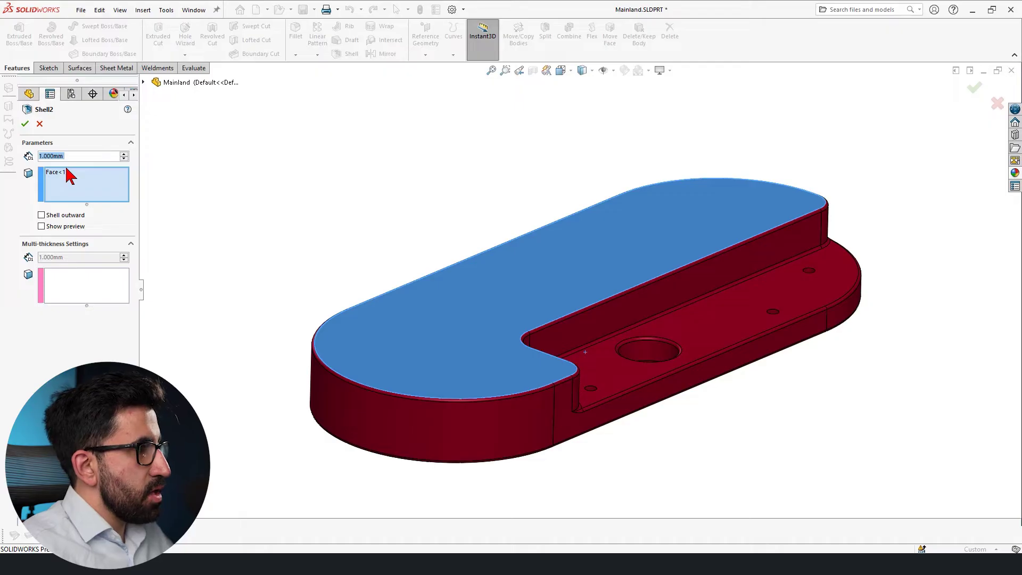
pyautogui.press('Return')
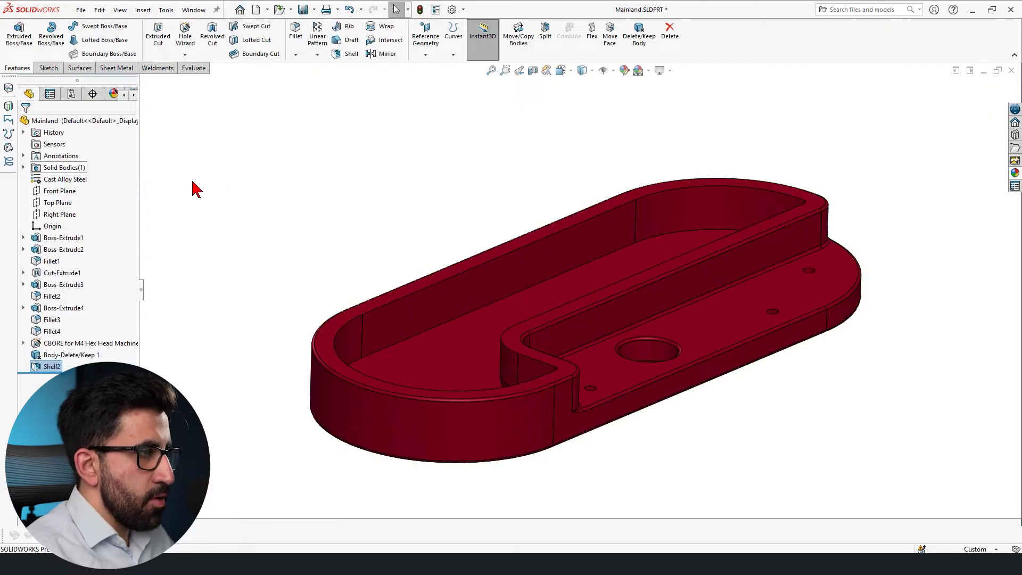
pyautogui.moveTo(273, 176); pyautogui.dragTo(570, 350, button='middle')
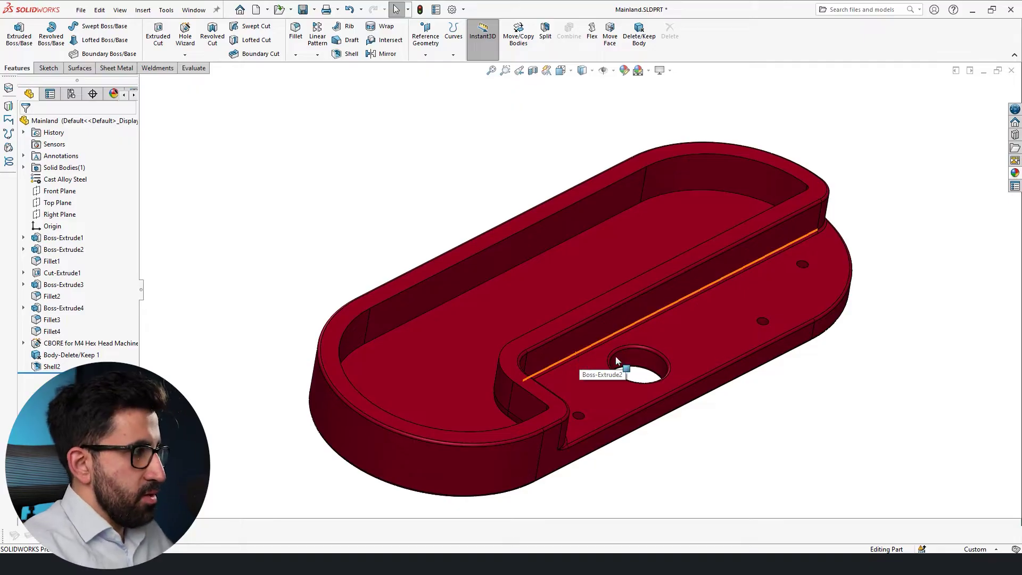
# Edit the shell to also remove the part's flat underside face, opening the pocket all the way through.
pyautogui.click(51, 366)
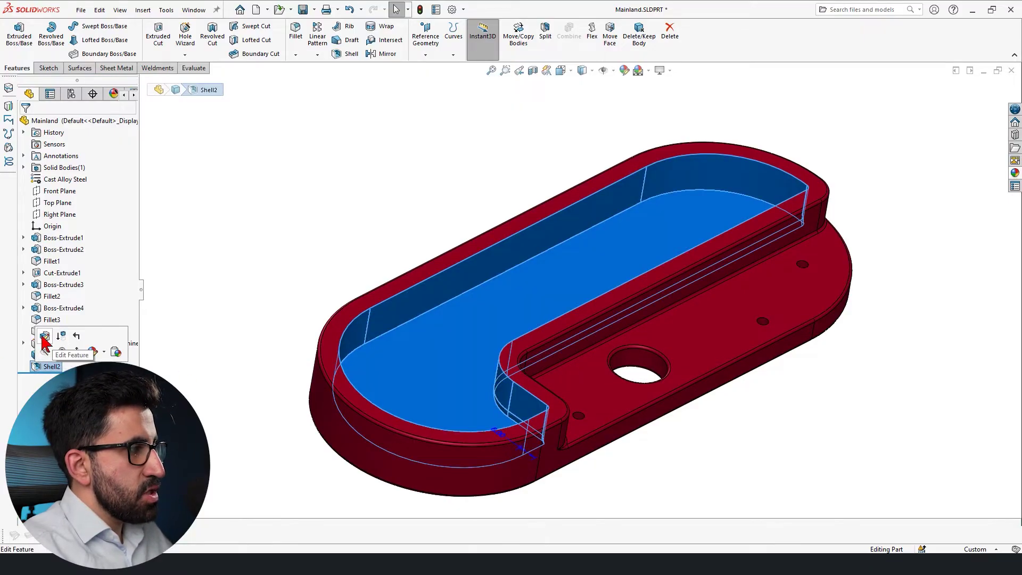
pyautogui.click(44, 337)
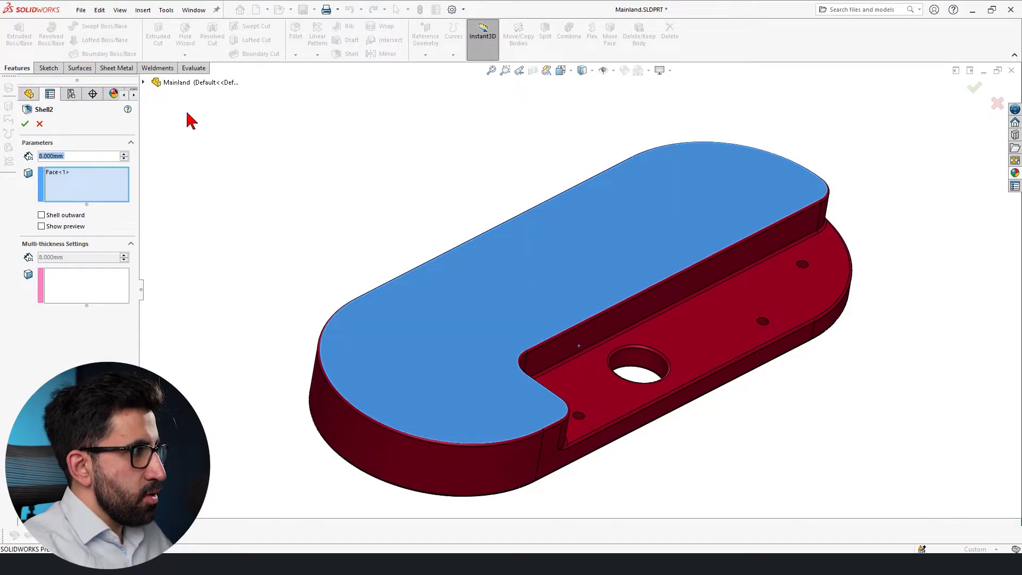
pyautogui.click(64, 173)
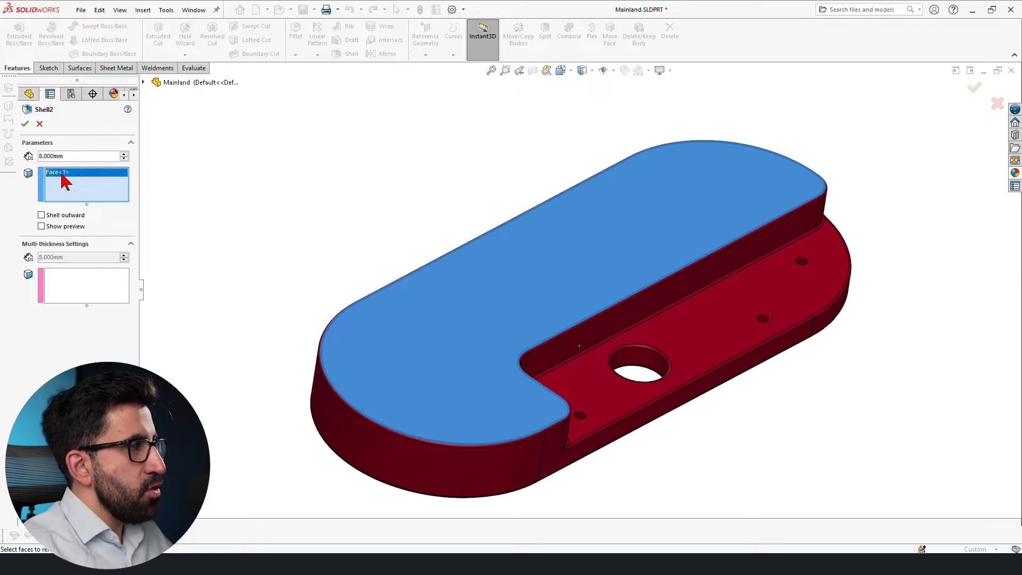
pyautogui.moveTo(486, 285); pyautogui.dragTo(502, 362, button='middle')
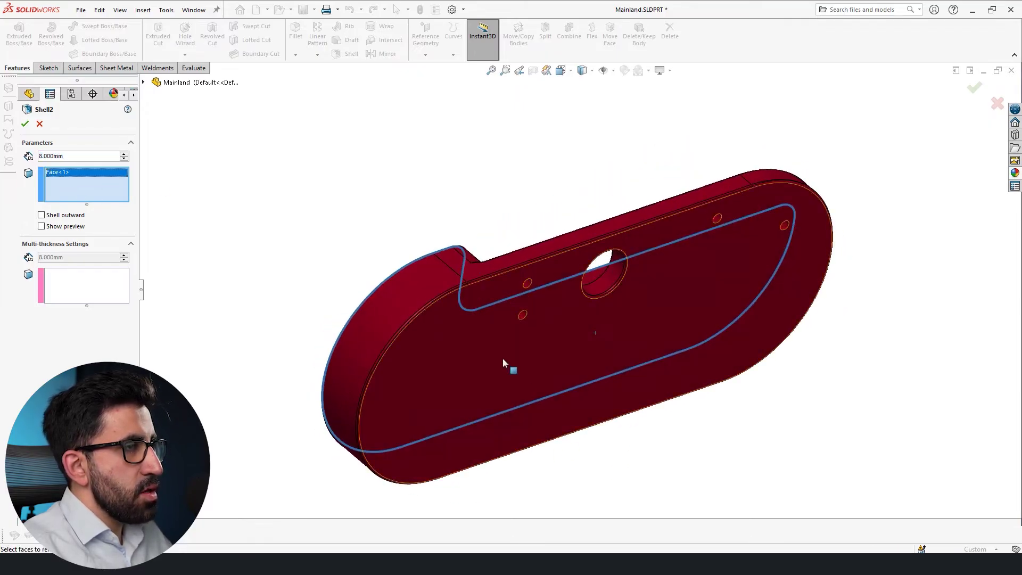
pyautogui.click(503, 360)
pyautogui.click(24, 126)
pyautogui.moveTo(343, 221); pyautogui.dragTo(798, 466, button='middle')
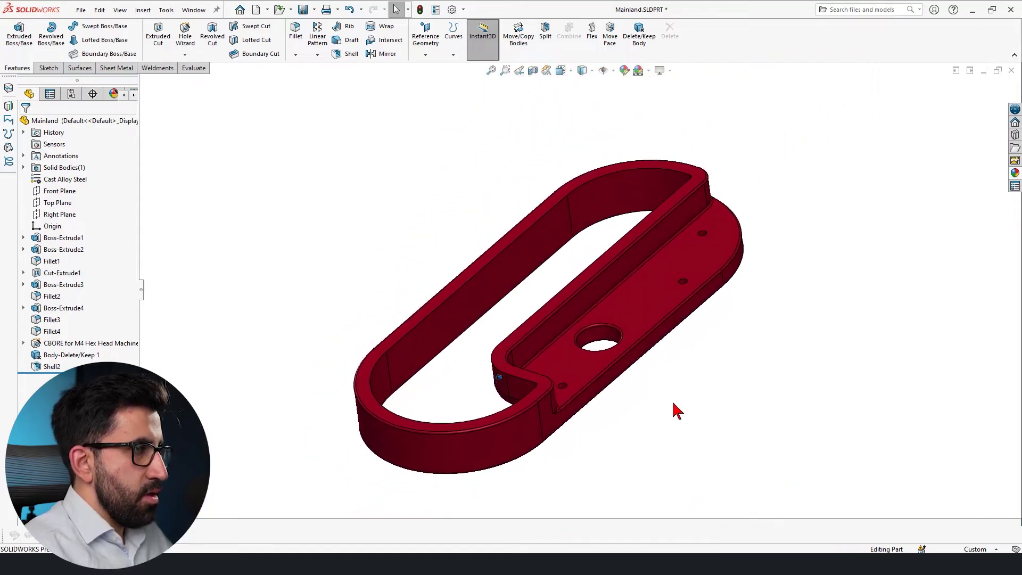
# Edit the shell to also remove three narrow fillet faces along the raised top's edge beside the lower step.
pyautogui.click(52, 367)
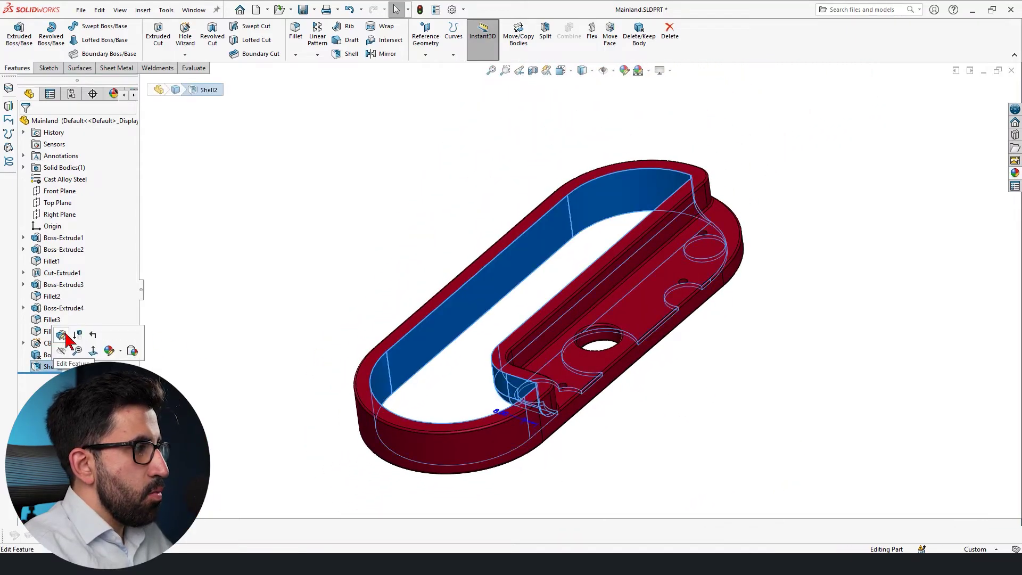
pyautogui.click(63, 335)
pyautogui.scroll(-10, 533, 372)
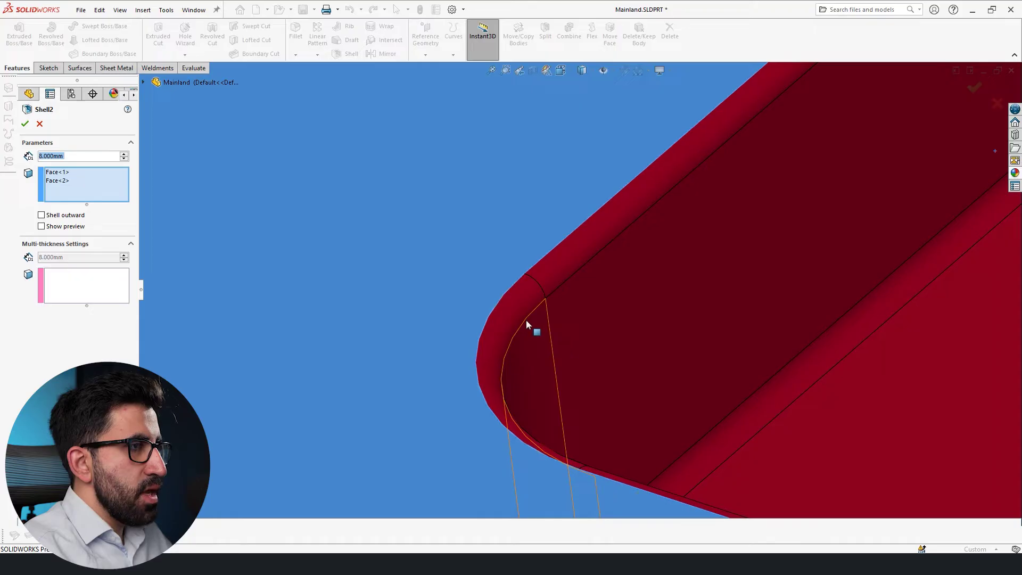
pyautogui.click(519, 313)
pyautogui.click(554, 289)
pyautogui.scroll(5, 586, 314)
pyautogui.moveTo(646, 350); pyautogui.dragTo(506, 348, button='middle')
pyautogui.click(504, 349)
pyautogui.scroll(5, 579, 413)
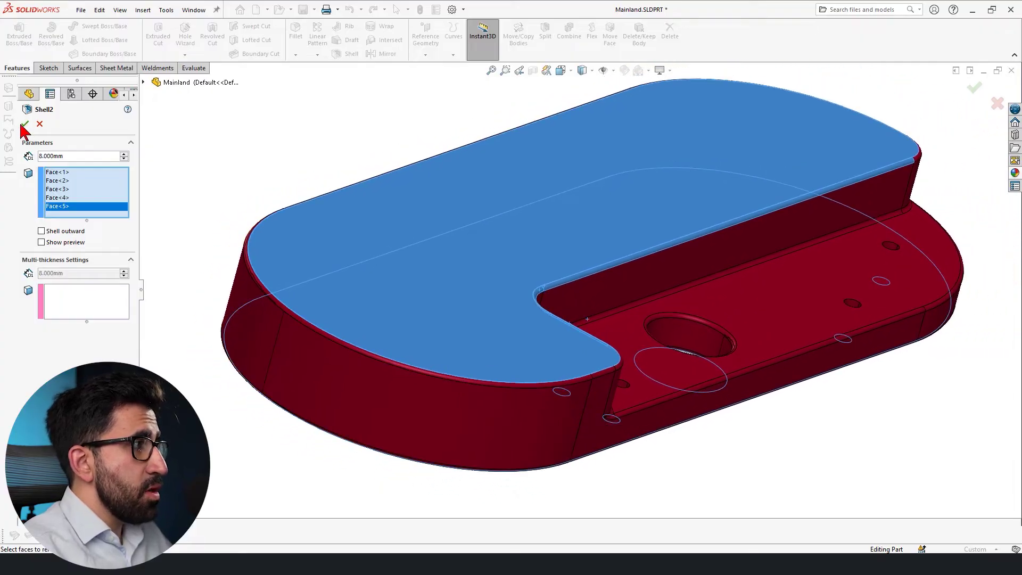
pyautogui.moveTo(541, 246); pyautogui.dragTo(486, 372, button='middle')
pyautogui.scroll(-5, 486, 372)
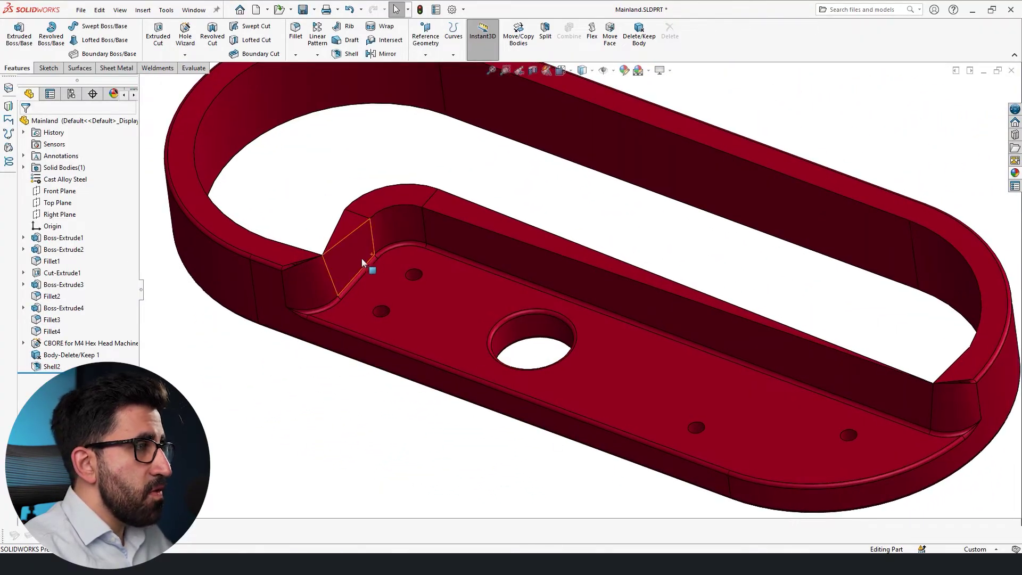
pyautogui.moveTo(403, 245); pyautogui.dragTo(834, 346, button='middle')
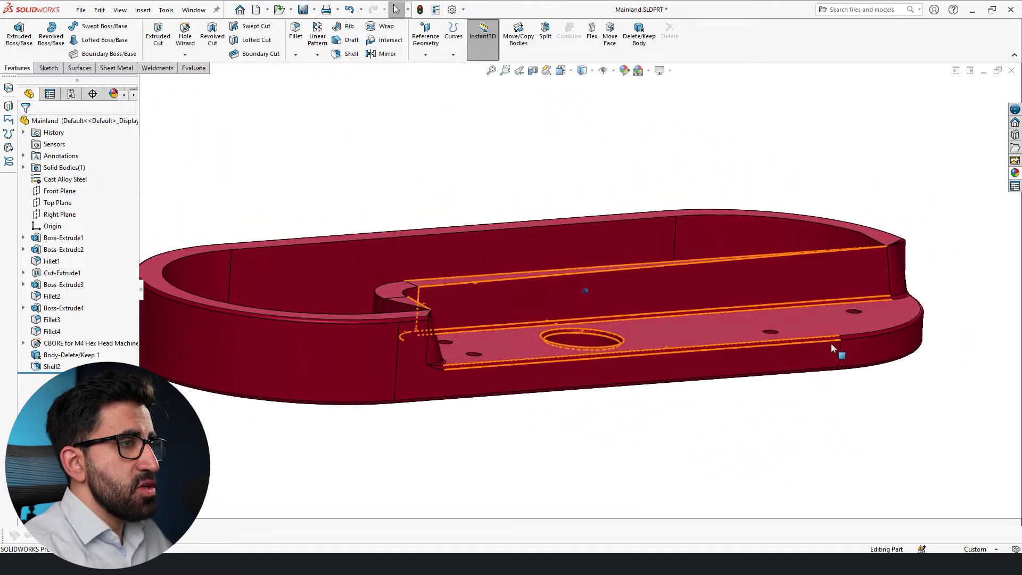
pyautogui.scroll(3, 290, 223)
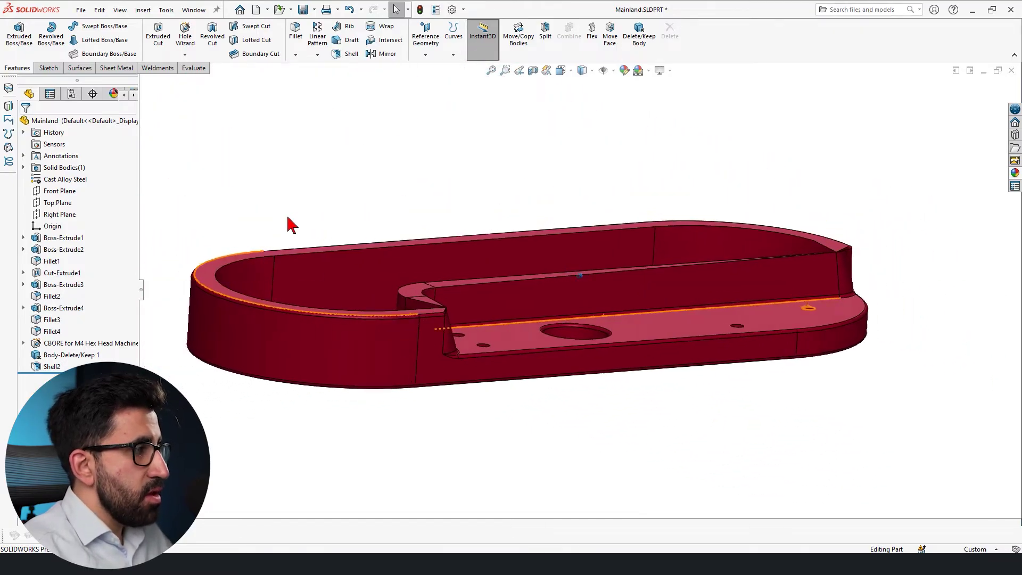
# Reopen the shell's definition, leave it without changes and delete the shell feature from the part.
pyautogui.click(39, 371)
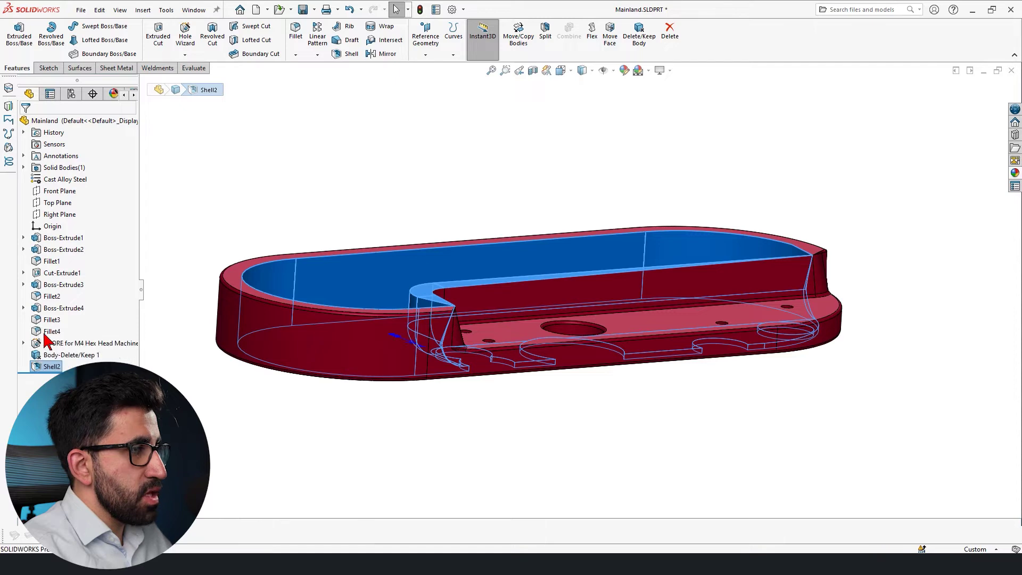
pyautogui.click(43, 334)
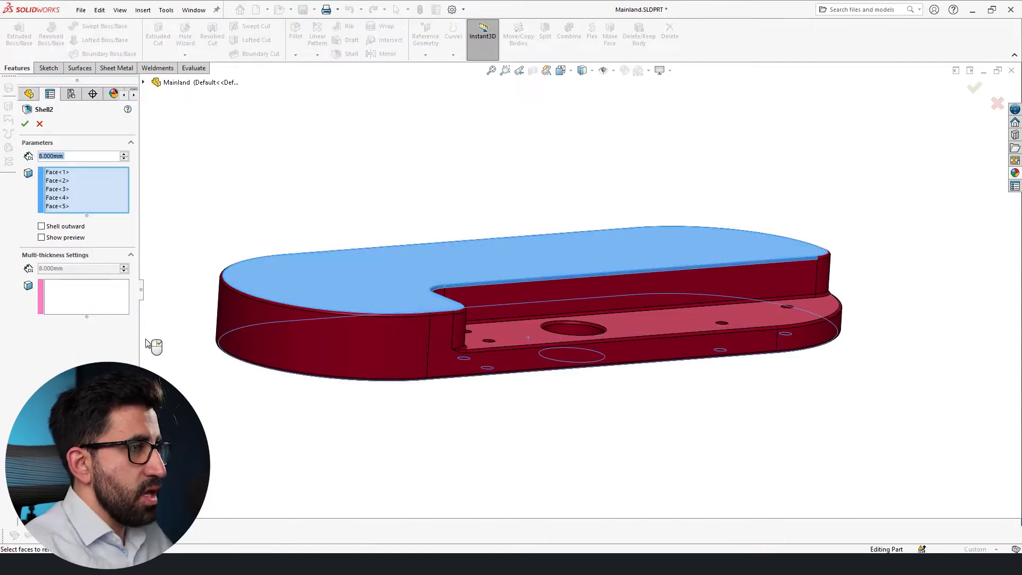
pyautogui.press('Escape')
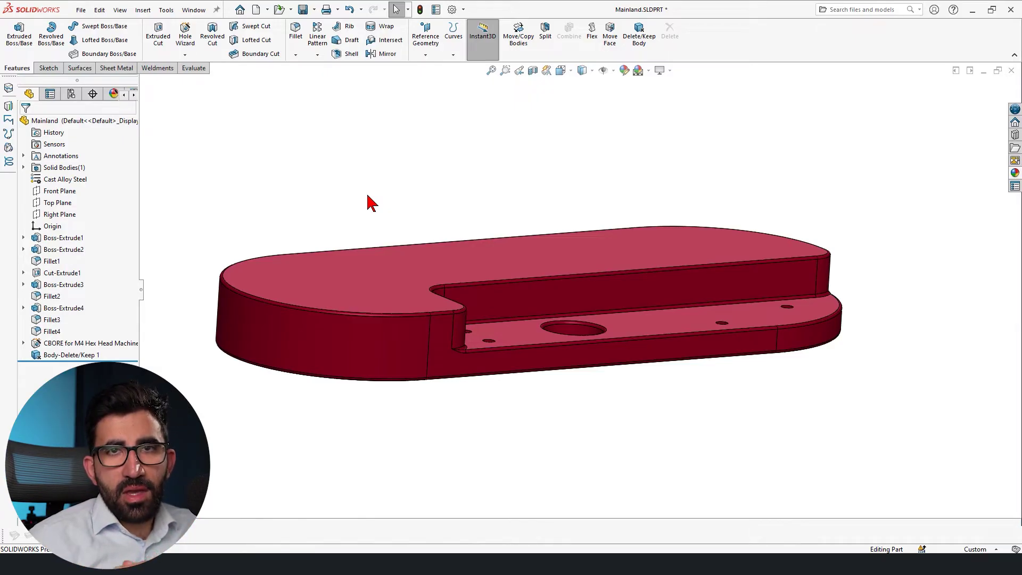
# Start a new shell with a 1 mm wall thickness that removes the raised flat top face.
pyautogui.moveTo(368, 195); pyautogui.dragTo(446, 154, button='middle')
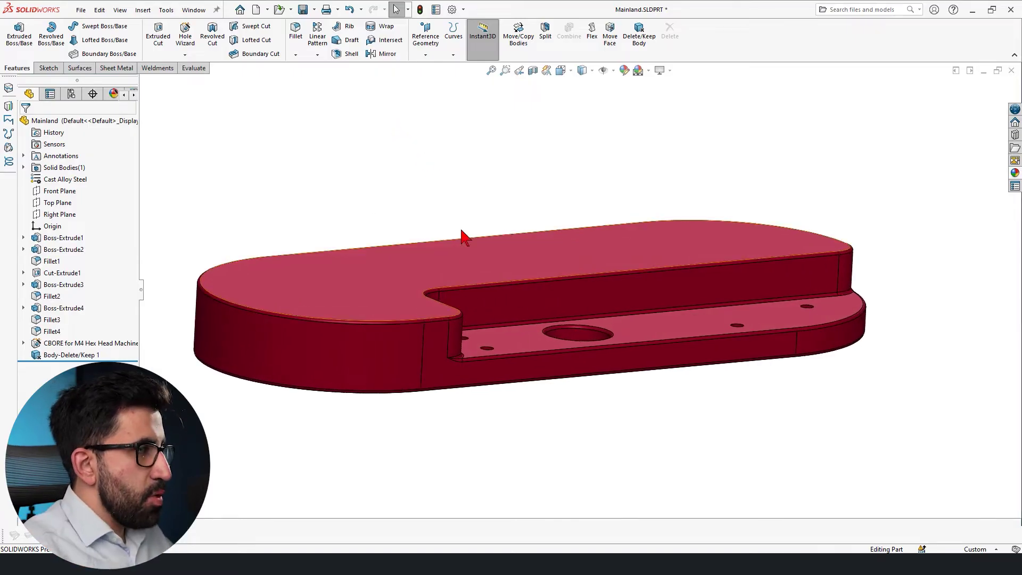
pyautogui.moveTo(498, 206); pyautogui.dragTo(572, 335, button='middle')
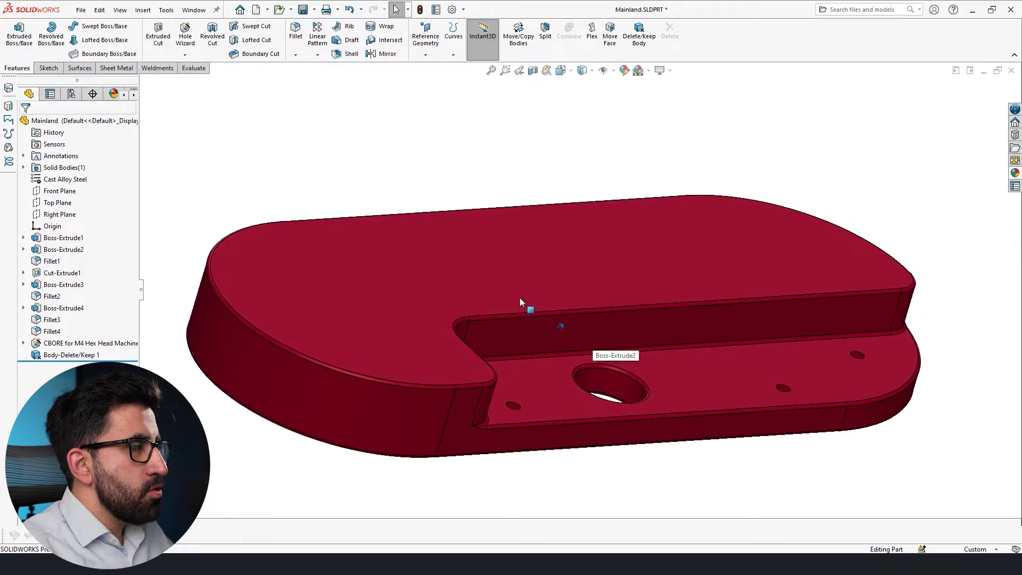
pyautogui.click(350, 54)
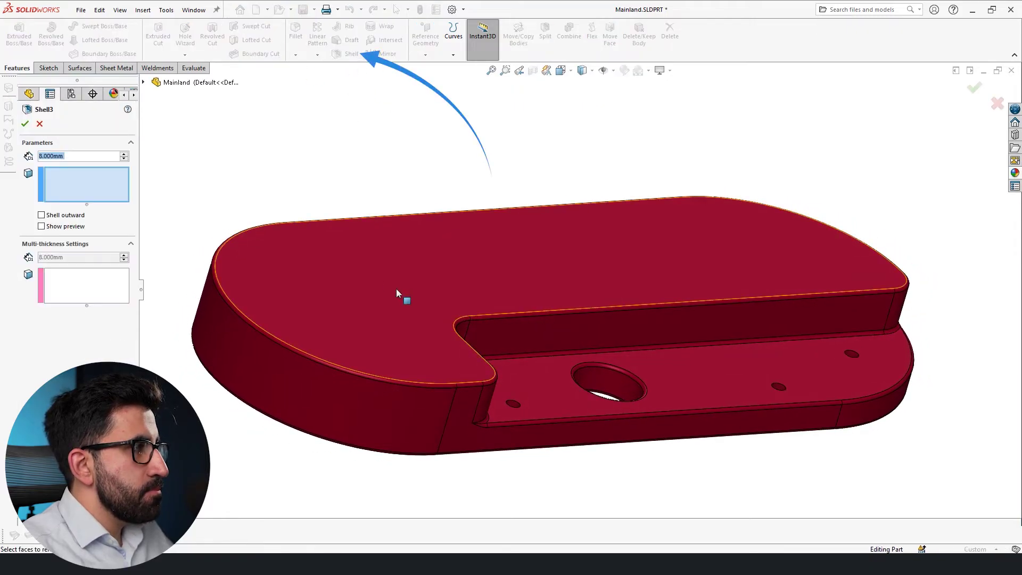
pyautogui.write('1')
pyautogui.press('Return')
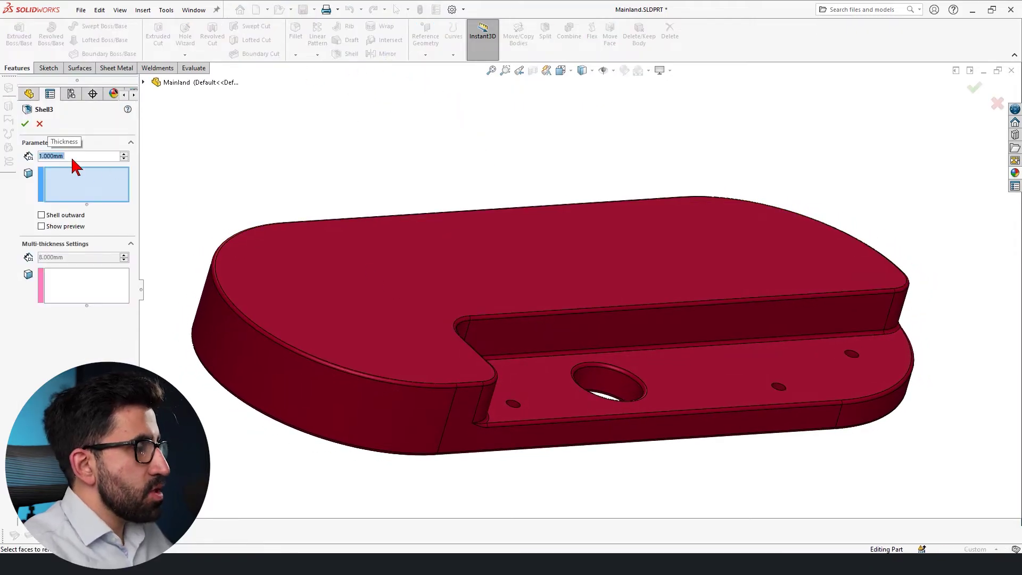
pyautogui.click(473, 258)
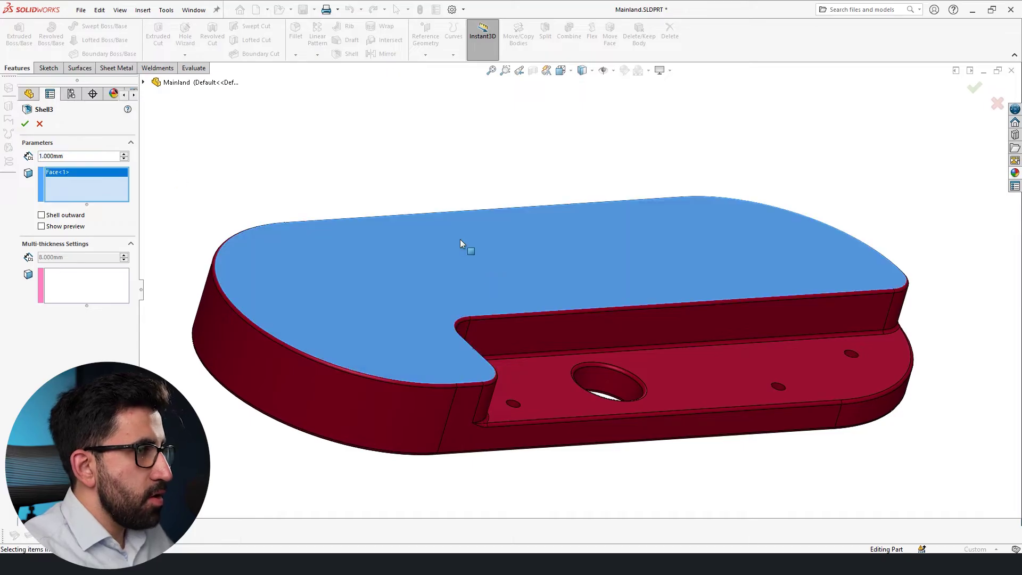
# Give the flat underside face its own 3 mm thickness in the multi-thickness settings and complete the shell.
pyautogui.moveTo(542, 285); pyautogui.dragTo(592, 326, button='middle')
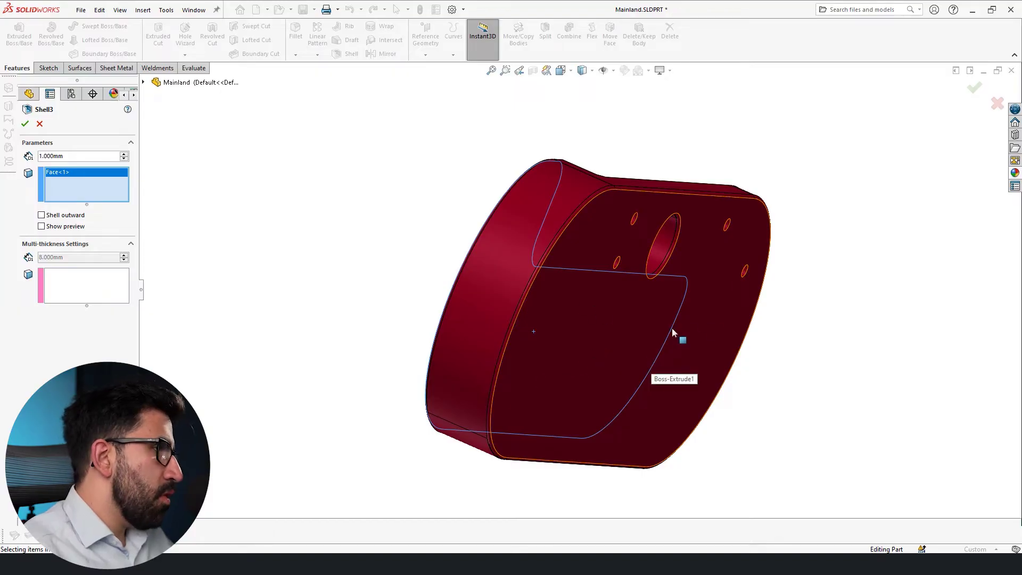
pyautogui.moveTo(612, 339)
pyautogui.mouseDown(button='middle')
pyautogui.moveTo(633, 370)
pyautogui.moveTo(624, 368)
pyautogui.mouseUp(button='middle')
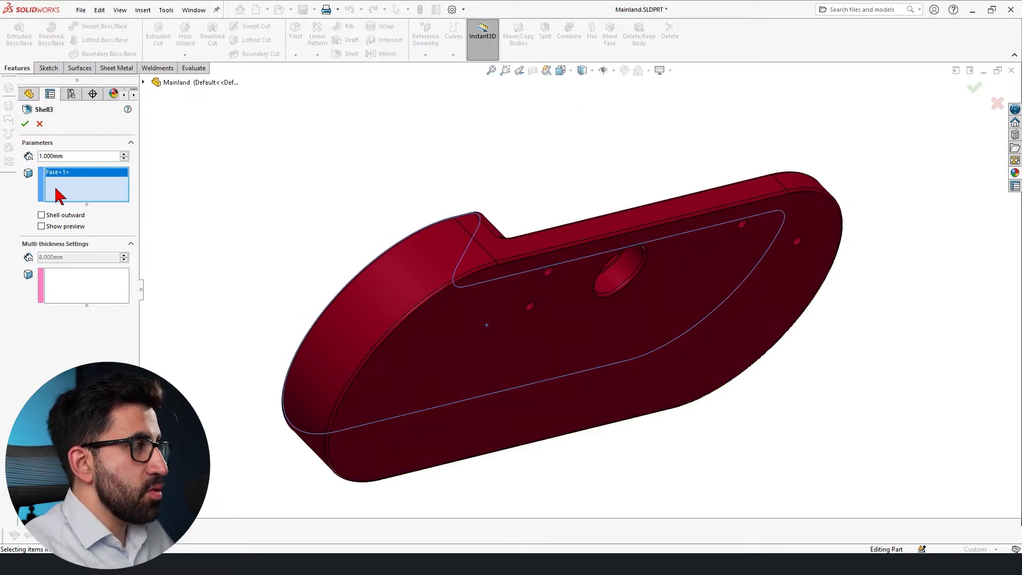
pyautogui.click(89, 289)
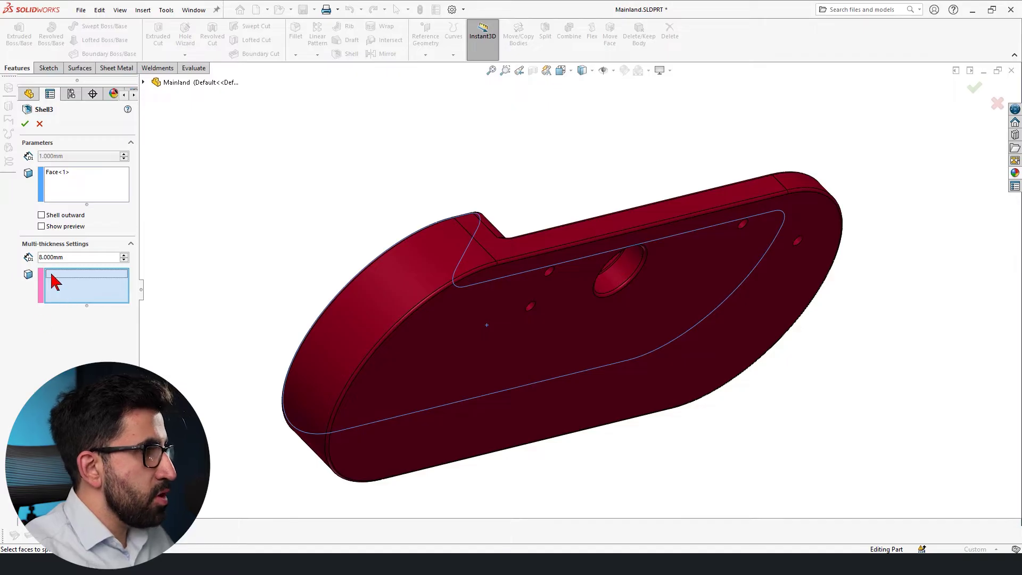
pyautogui.doubleClick(76, 258)
pyautogui.write('3')
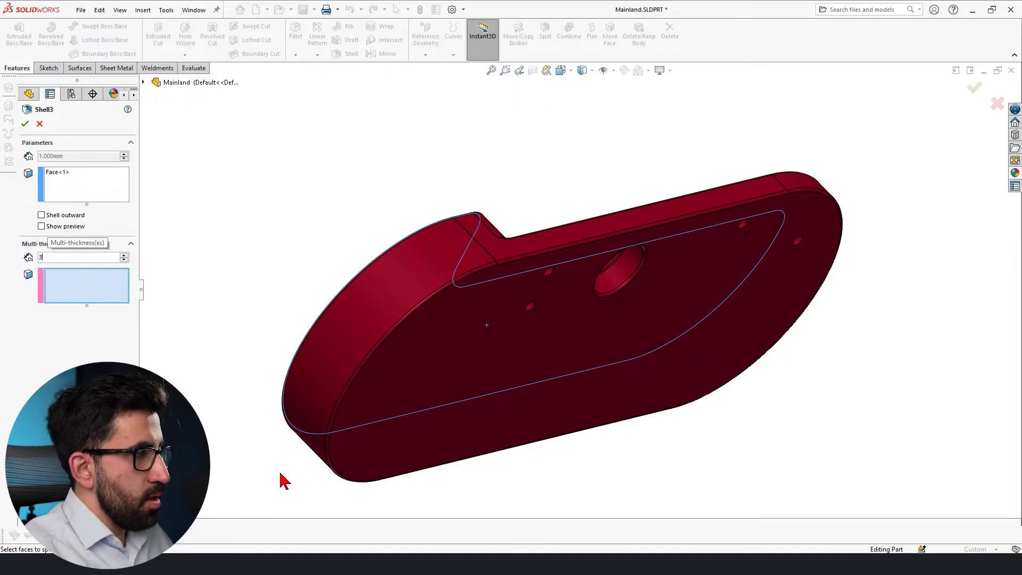
pyautogui.click(450, 337)
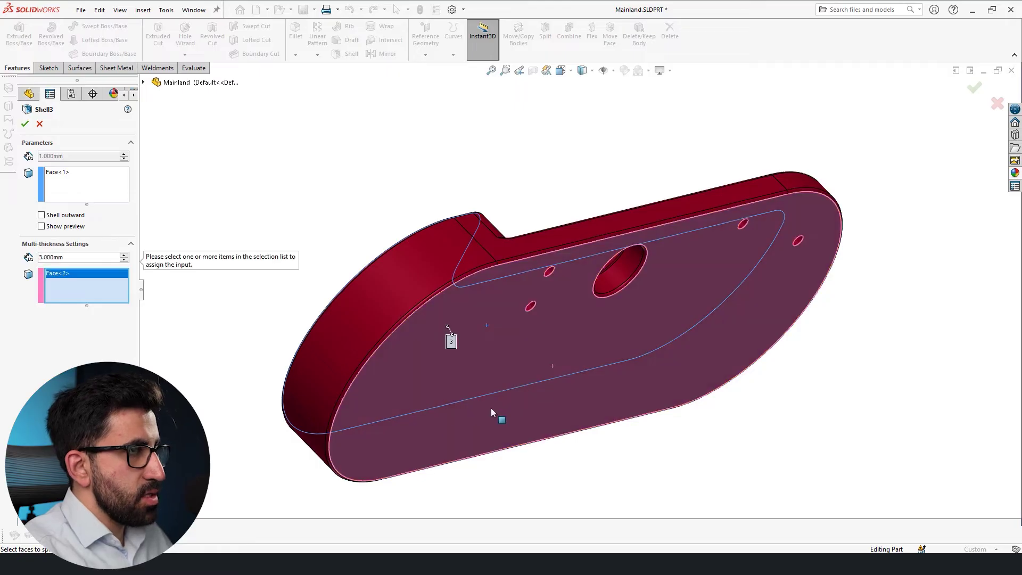
pyautogui.click(25, 124)
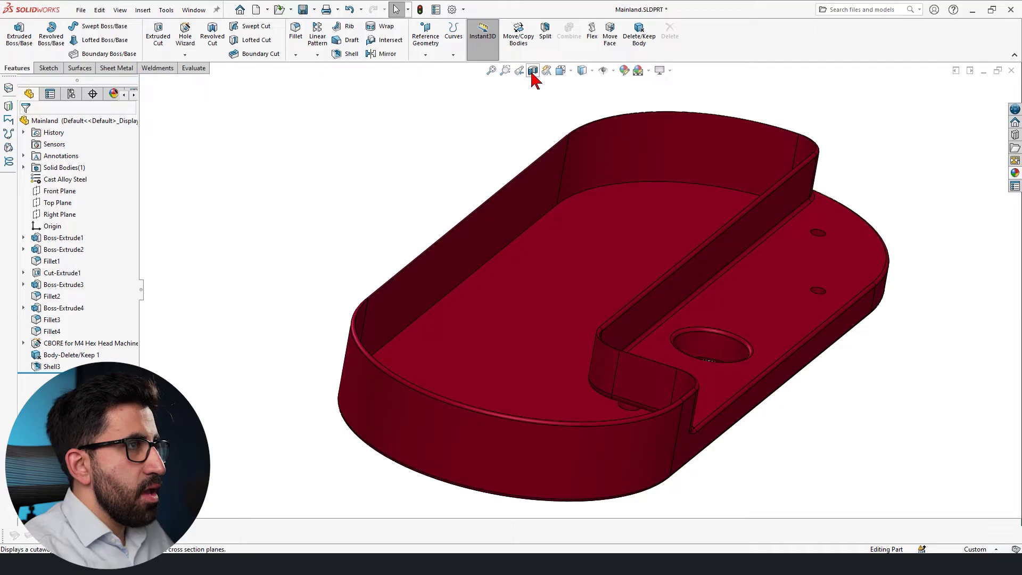
# Examine the side wall and floor thicknesses of the shelled part in a Right Plane section view.
pyautogui.click(533, 71)
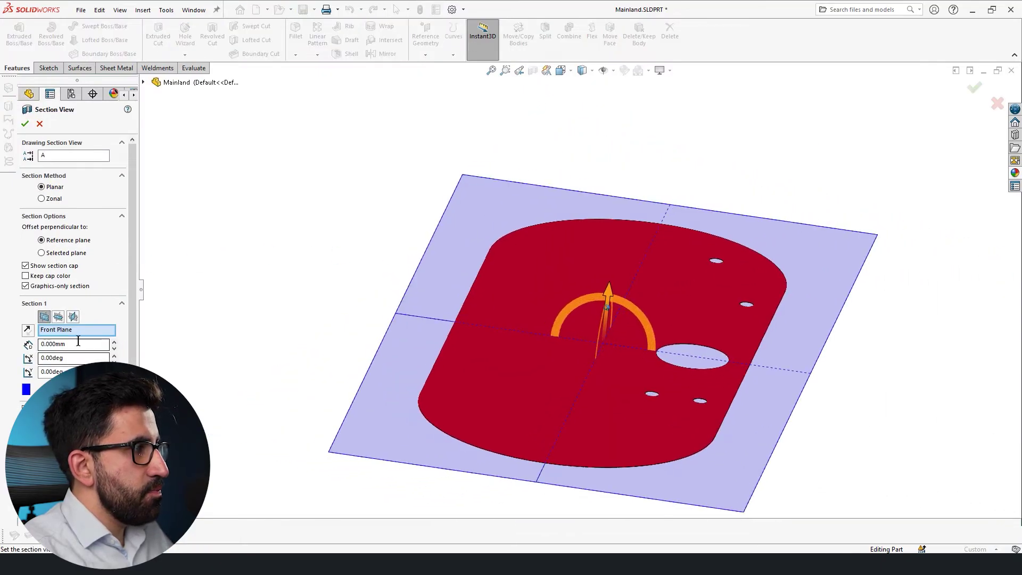
pyautogui.click(73, 317)
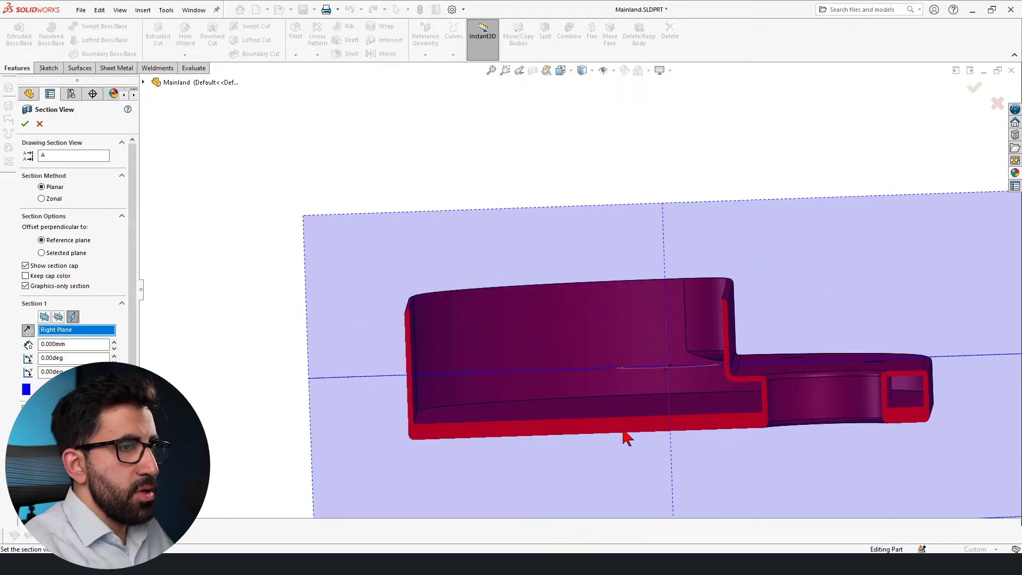
pyautogui.hotkey('ctrl', '8')
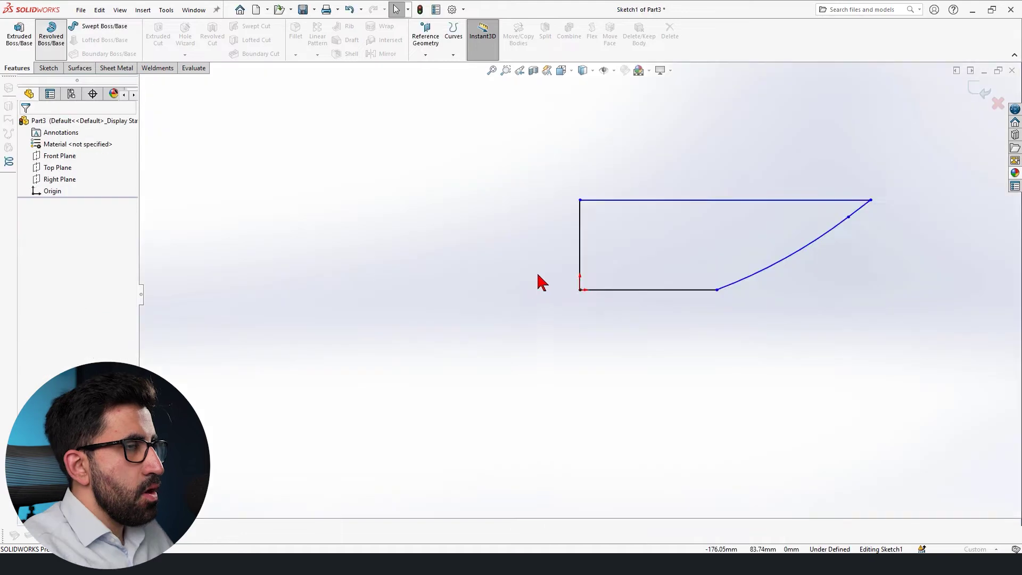
# Revolve the bowl half-profile sketch in Part3 about its vertical line into a solid.
pyautogui.click(333, 207)
pyautogui.click(24, 124)
pyautogui.click(728, 469)
pyautogui.scroll(6, 653, 410)
pyautogui.moveTo(652, 410); pyautogui.dragTo(660, 363, button='middle')
pyautogui.scroll(-4, 660, 363)
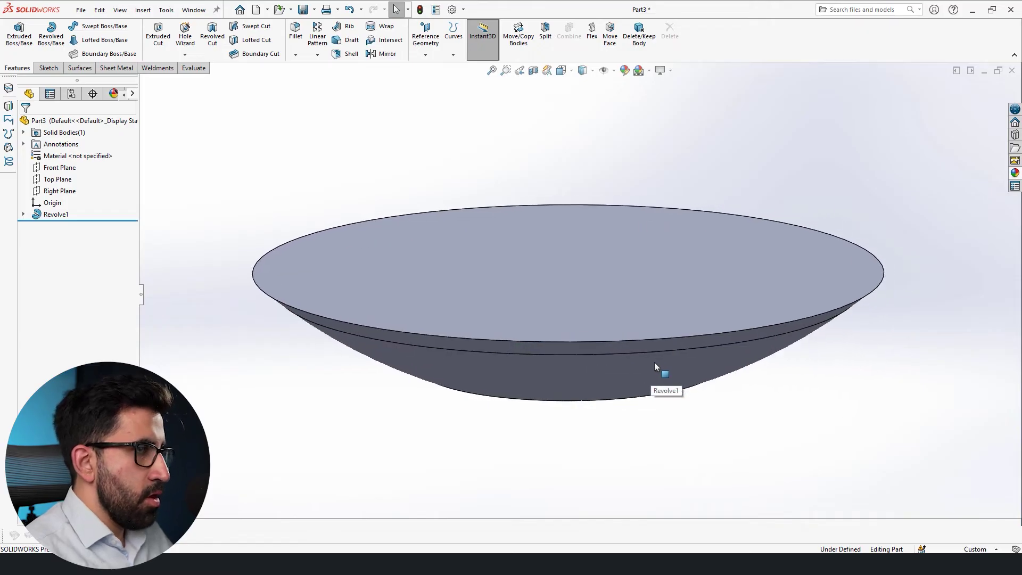
# Shell the bowl to 2 mm with its flat upper face removed and a separate 10 mm thickness for the circular base.
pyautogui.click(351, 55)
pyautogui.click(551, 250)
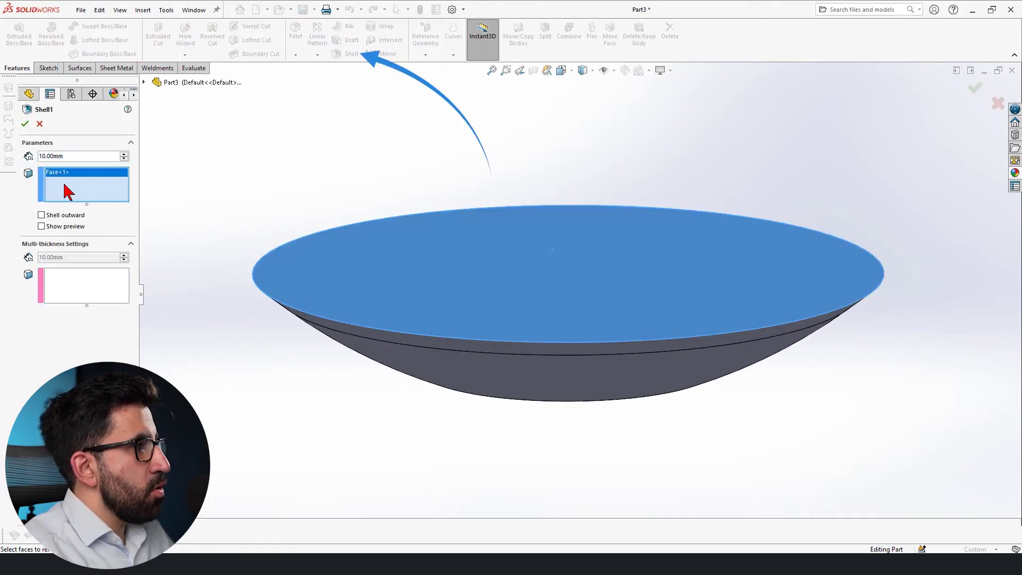
pyautogui.write('2')
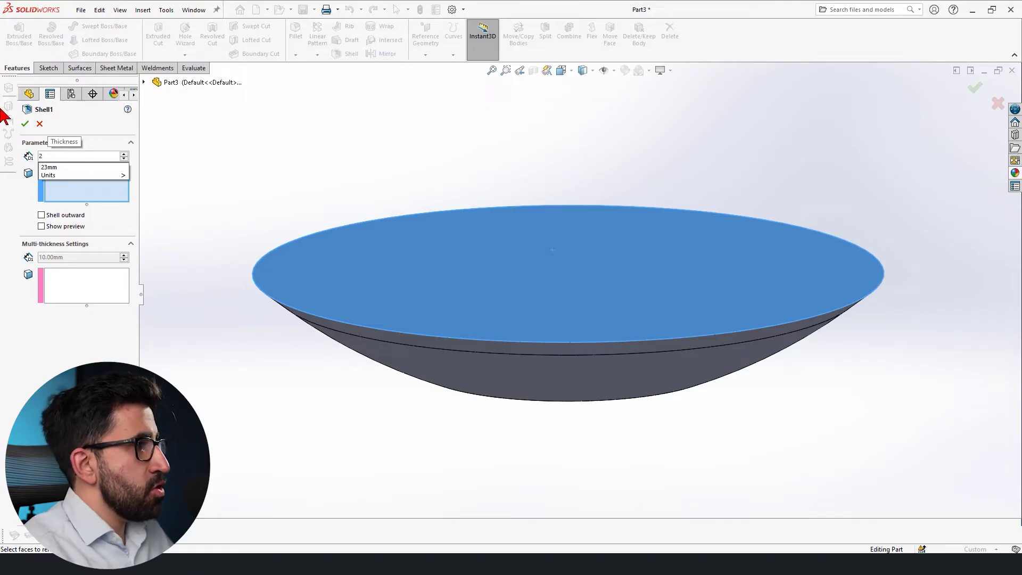
pyautogui.click(87, 284)
pyautogui.moveTo(468, 392); pyautogui.dragTo(484, 353, button='middle')
pyautogui.click(579, 352)
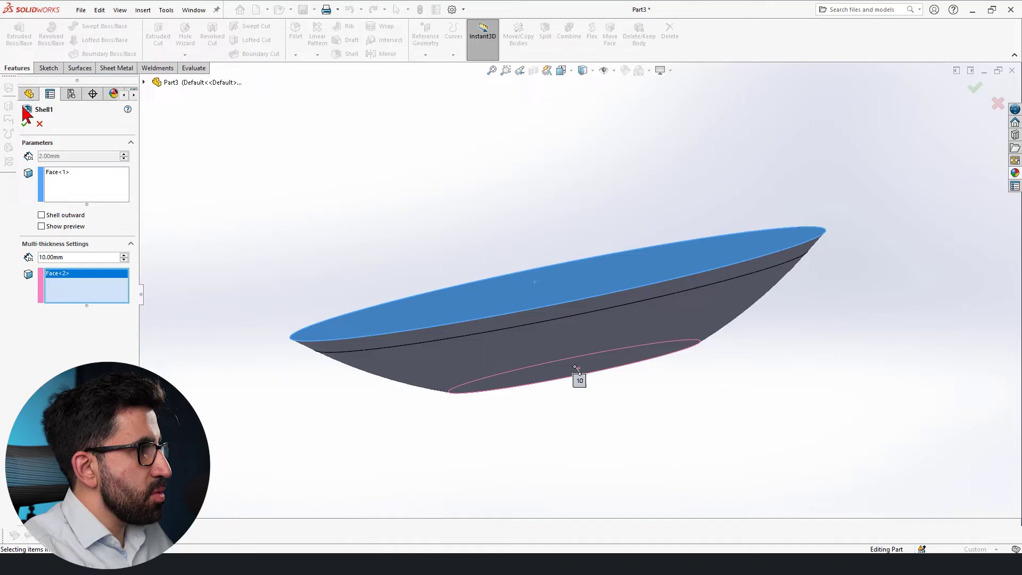
pyautogui.click(25, 125)
# Examine the bowl's thin sides and thick base in a Front Plane section, then exit the section view.
pyautogui.moveTo(251, 175); pyautogui.dragTo(548, 100, button='middle')
pyautogui.click(534, 71)
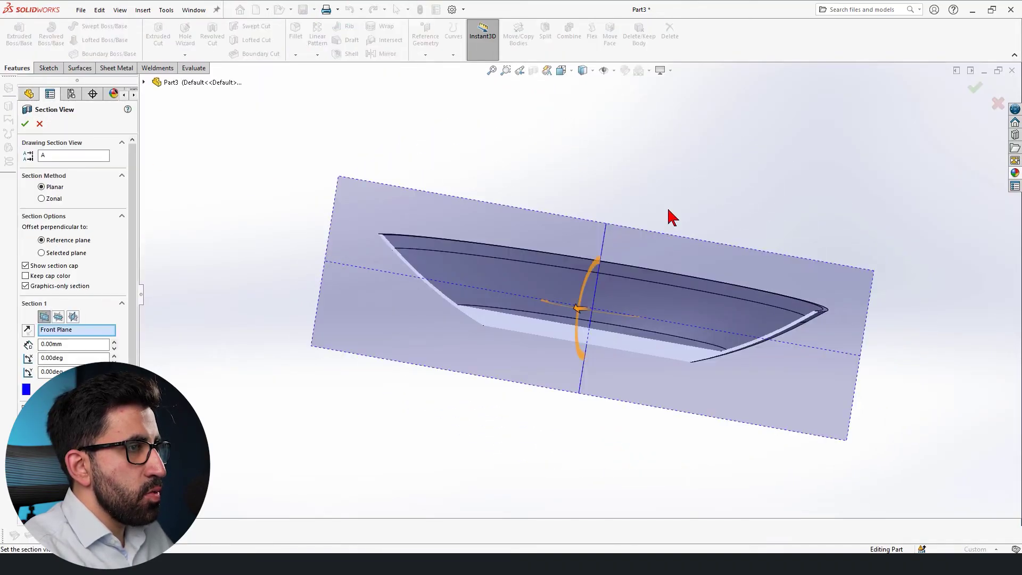
pyautogui.moveTo(809, 360); pyautogui.dragTo(636, 383, button='middle')
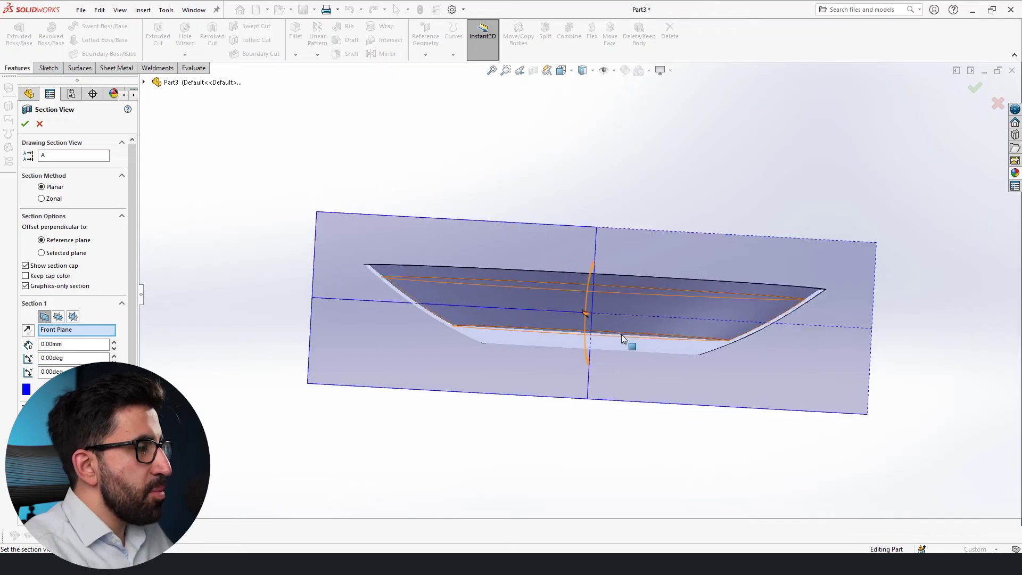
pyautogui.click(39, 123)
pyautogui.moveTo(530, 195); pyautogui.dragTo(529, 217, button='middle')
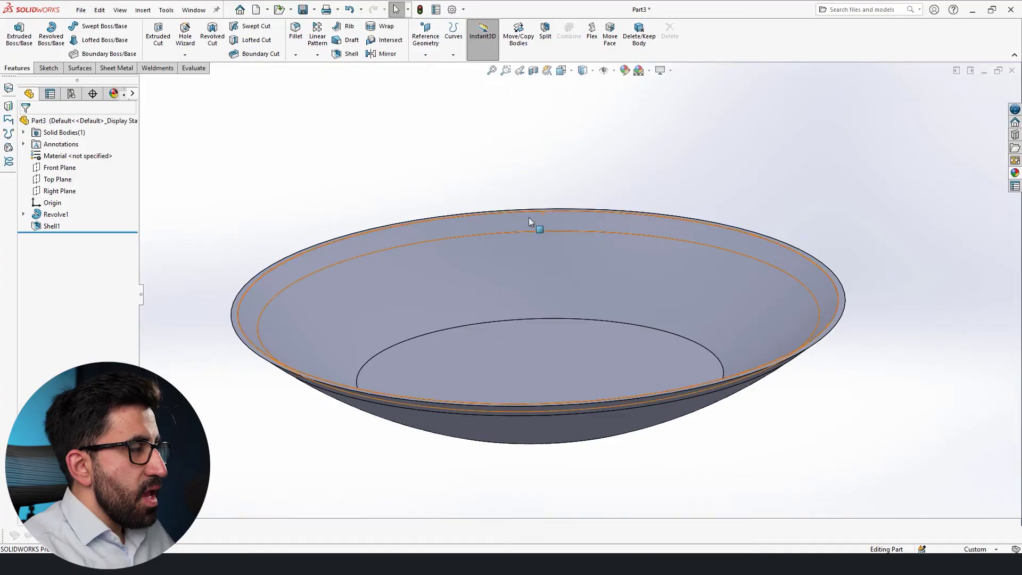
# Reopen the bowl's Shell feature and examine its removed upper face and separate base thickness selection, keeping its settings.
pyautogui.click(51, 225)
pyautogui.click(53, 200)
pyautogui.moveTo(359, 348); pyautogui.dragTo(200, 331, button='middle')
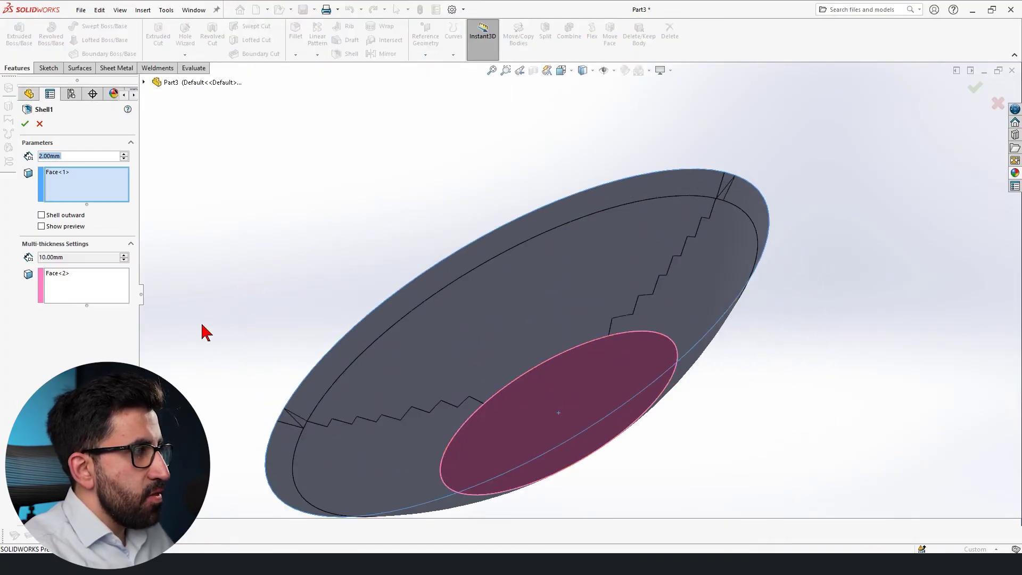
pyautogui.click(64, 289)
pyautogui.moveTo(502, 400); pyautogui.dragTo(520, 347, button='middle')
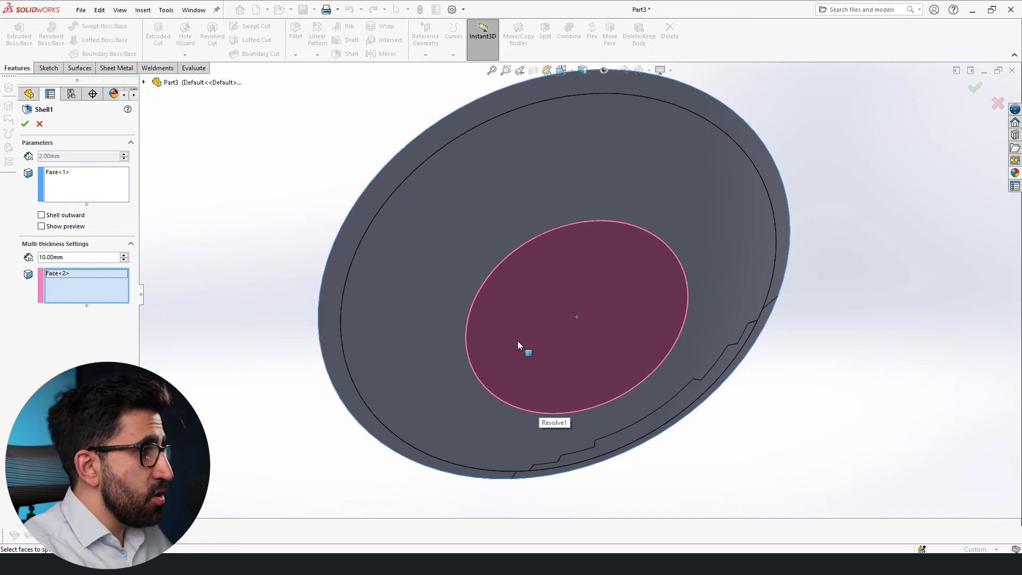
pyautogui.moveTo(628, 335); pyautogui.dragTo(636, 335, button='middle')
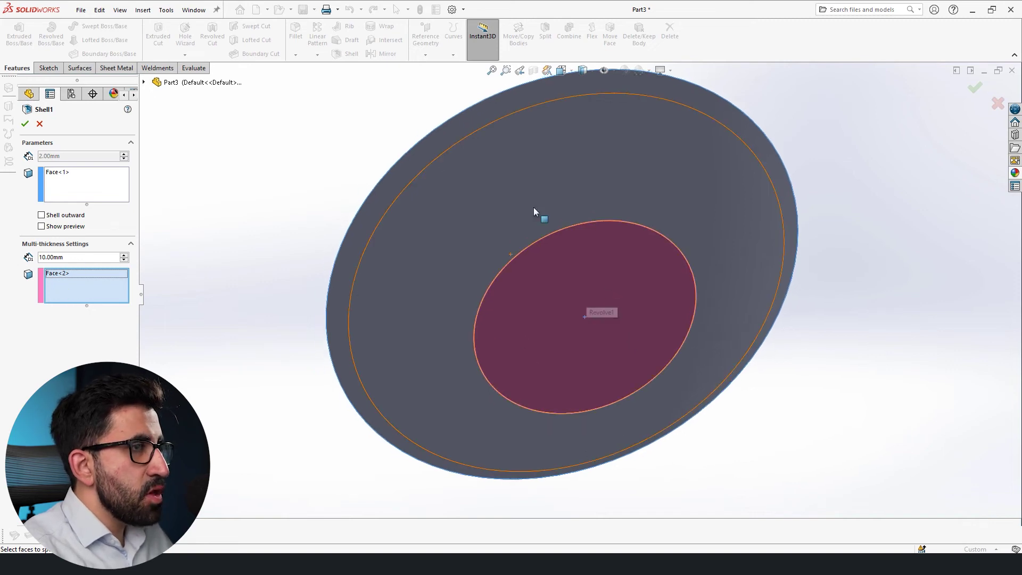
pyautogui.moveTo(561, 335); pyautogui.dragTo(542, 341, button='middle')
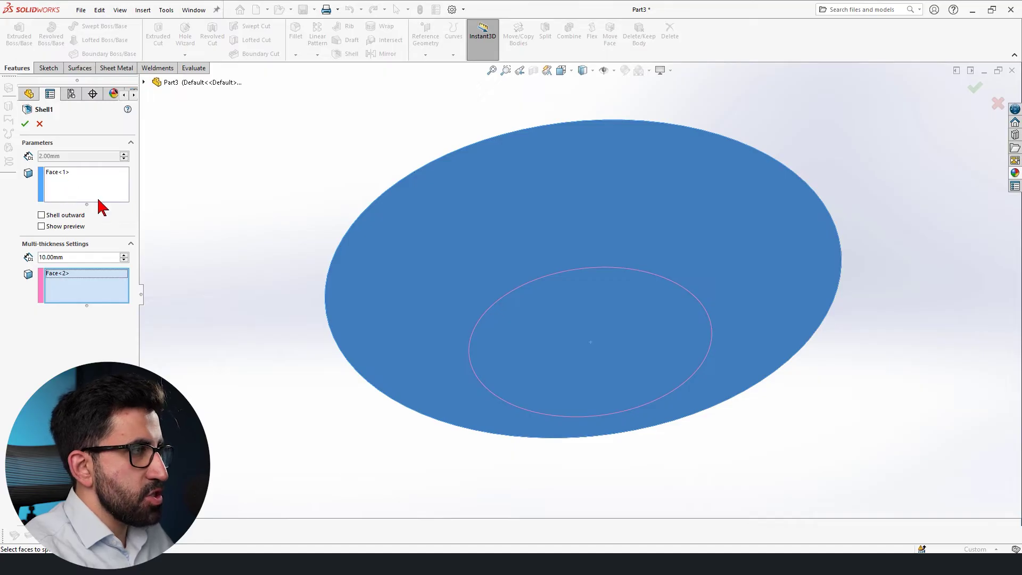
pyautogui.click(69, 194)
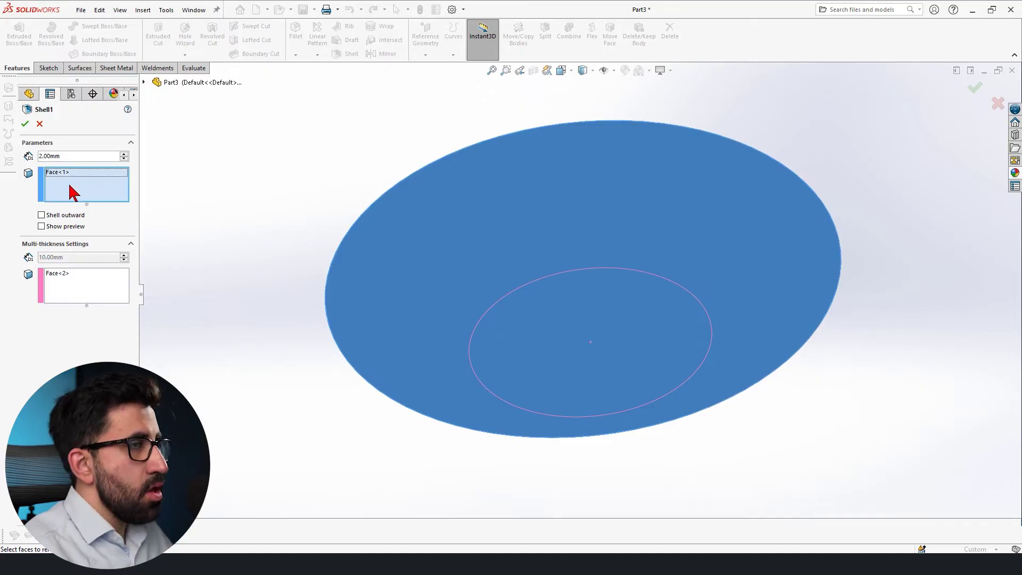
pyautogui.moveTo(624, 313); pyautogui.dragTo(593, 336, button='middle')
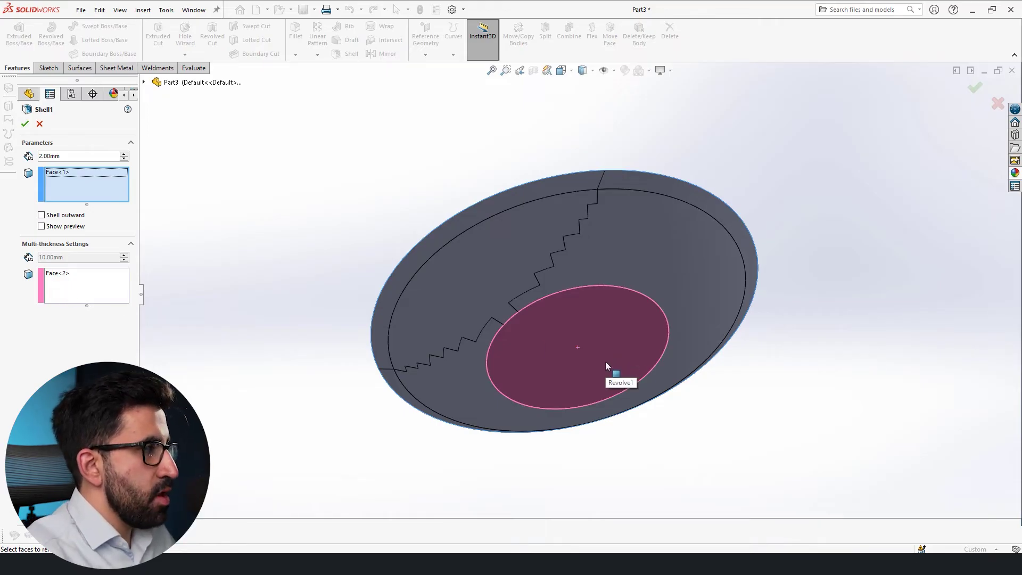
pyautogui.click(25, 124)
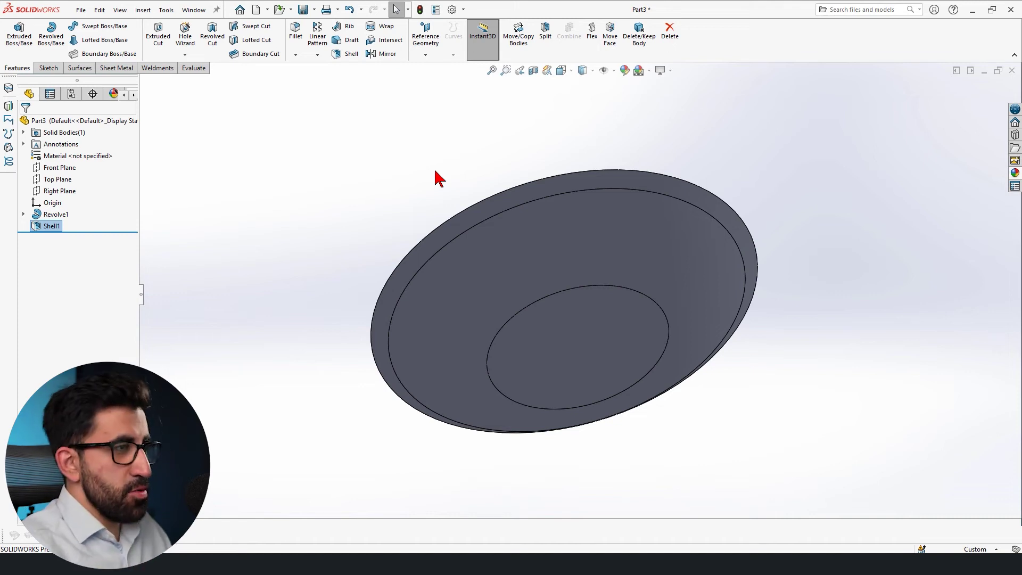
pyautogui.click(435, 178)
# Switch to the Part2 document and check the solid sphere in a Front Plane section view, leaving the section unapplied.
pyautogui.hotkey('ctrl', 'Tab')
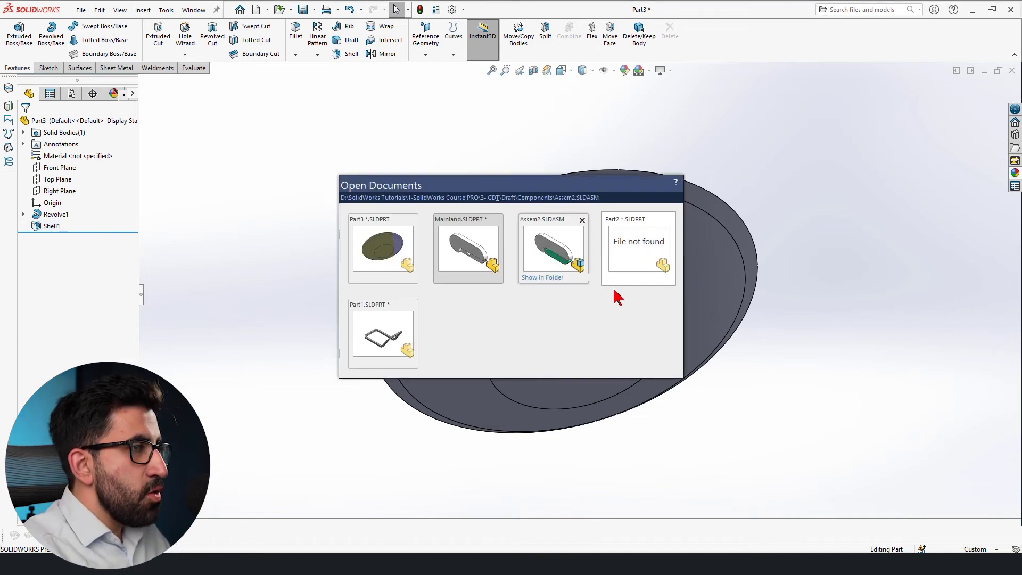
pyautogui.click(636, 245)
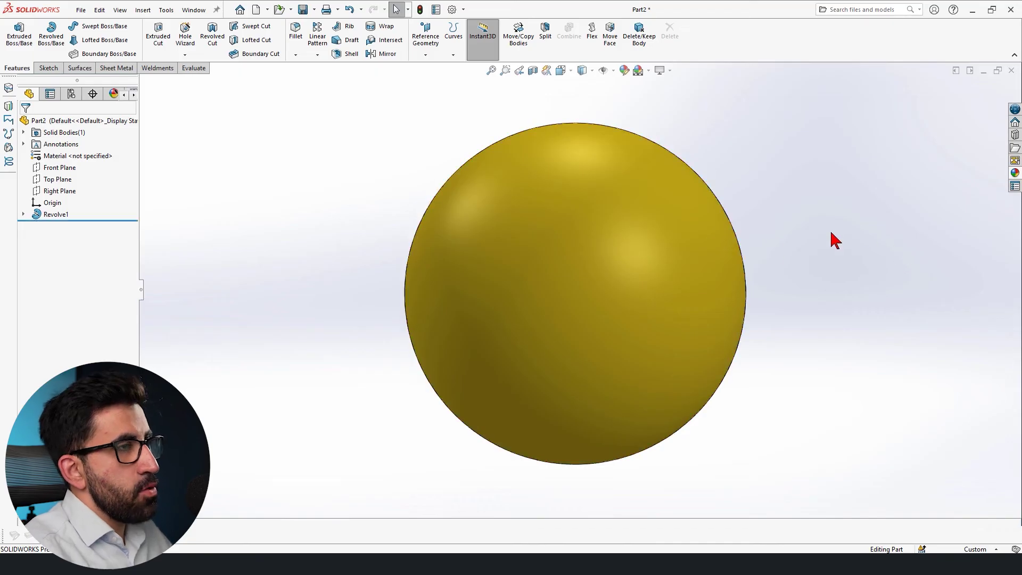
pyautogui.click(532, 70)
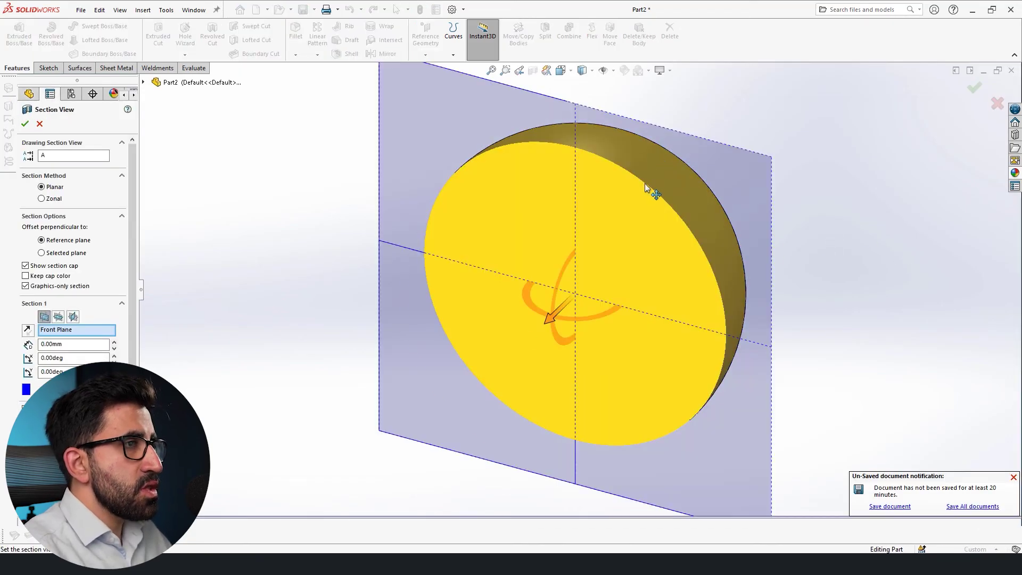
pyautogui.click(39, 124)
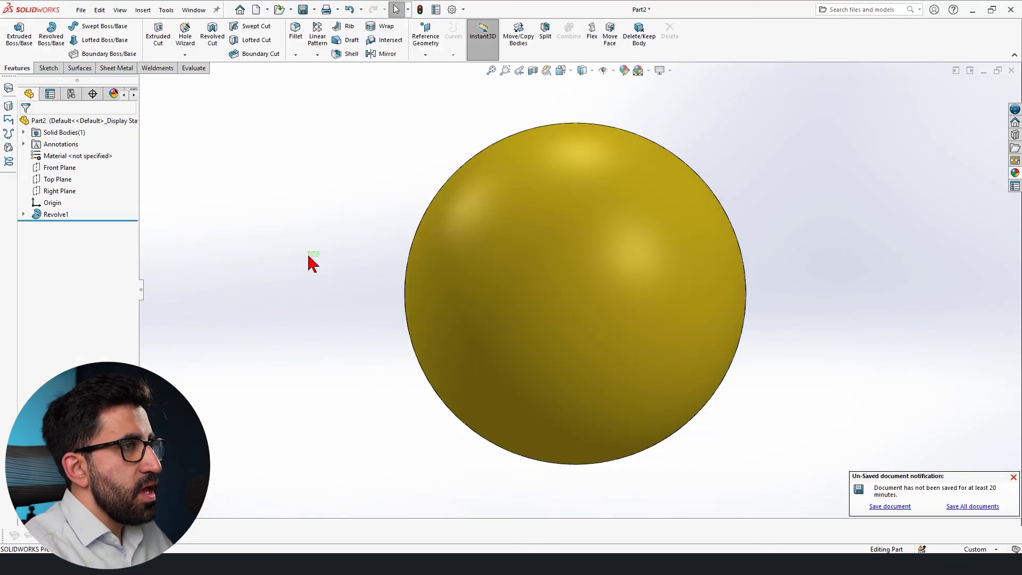
# Try to shell the sphere to 2 mm with its only face selected for removal.
pyautogui.click(350, 53)
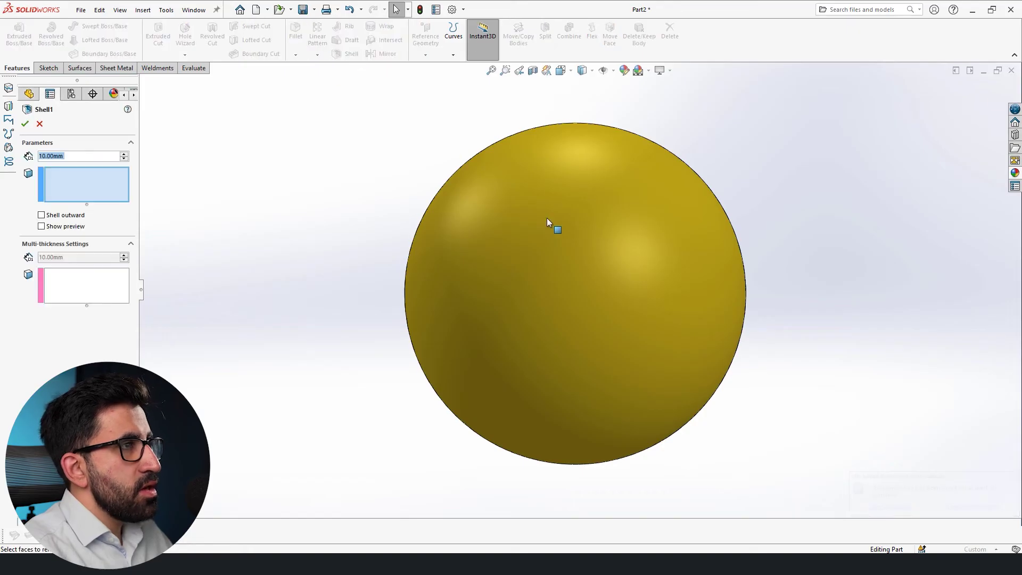
pyautogui.click(512, 197)
pyautogui.write('2')
pyautogui.press('Return')
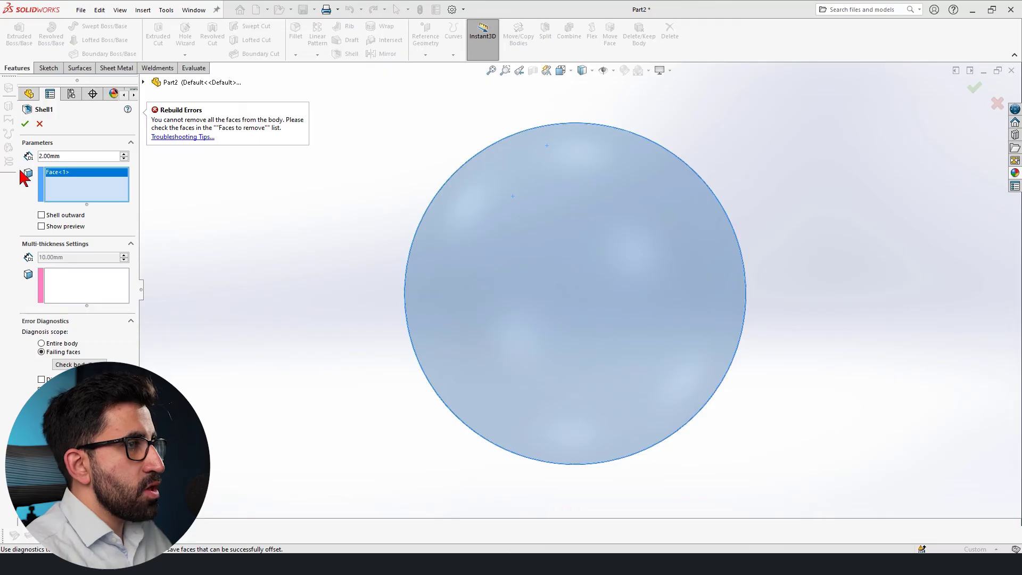
pyautogui.click(40, 124)
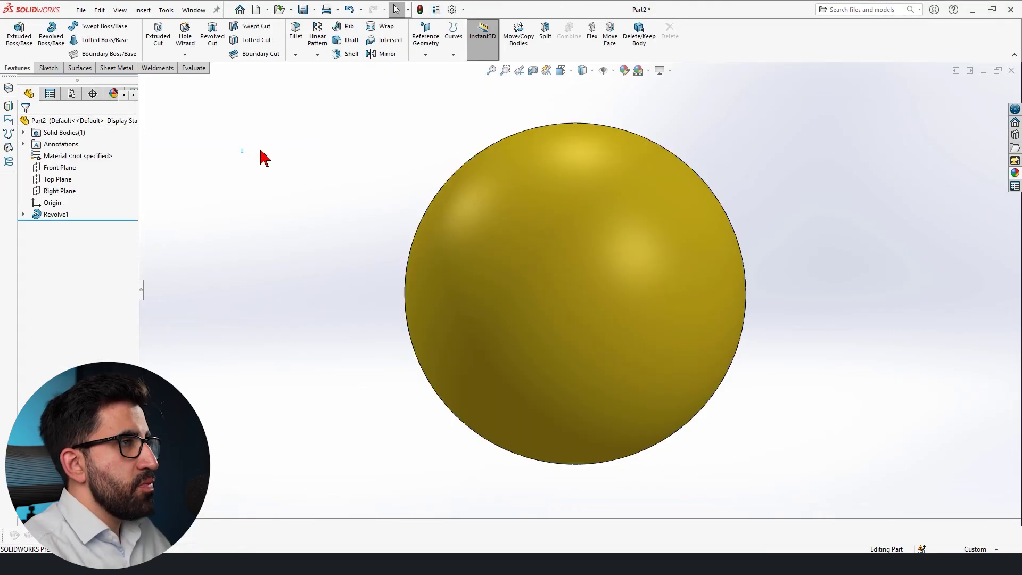
# Shell the sphere to 2 mm without removing any face and show its hollow interior in a Front Plane section view.
pyautogui.click(349, 54)
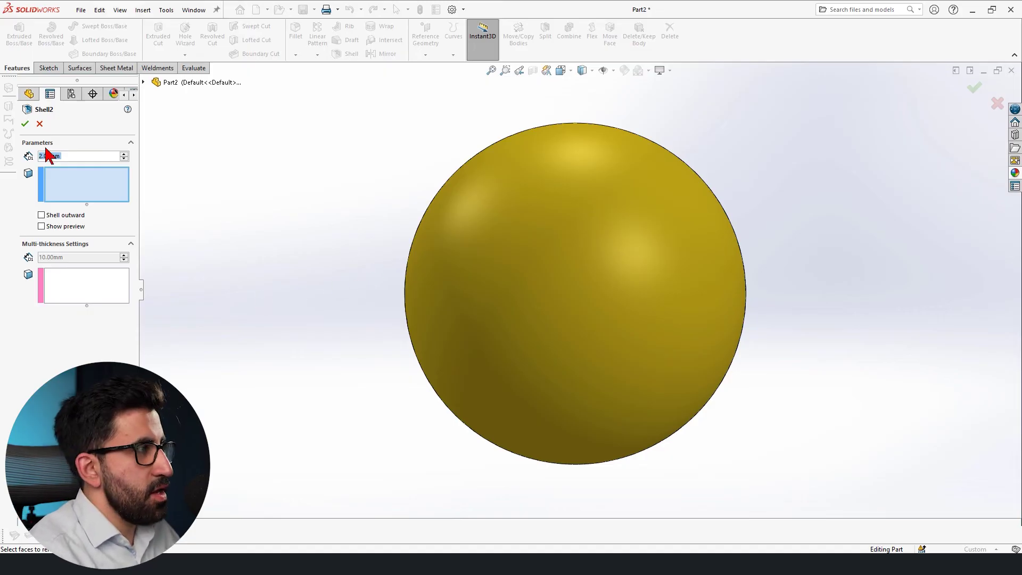
pyautogui.click(25, 125)
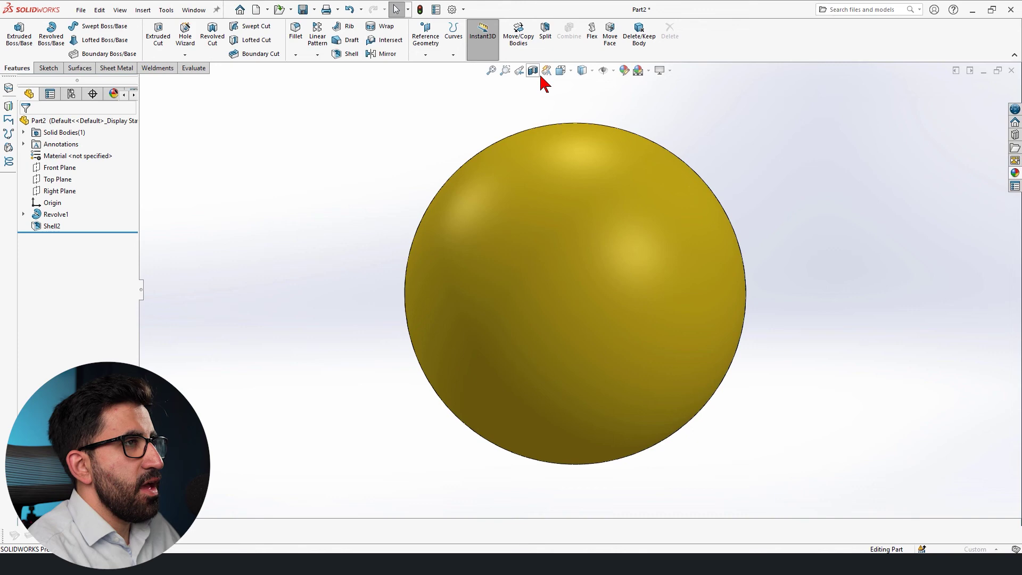
pyautogui.click(539, 74)
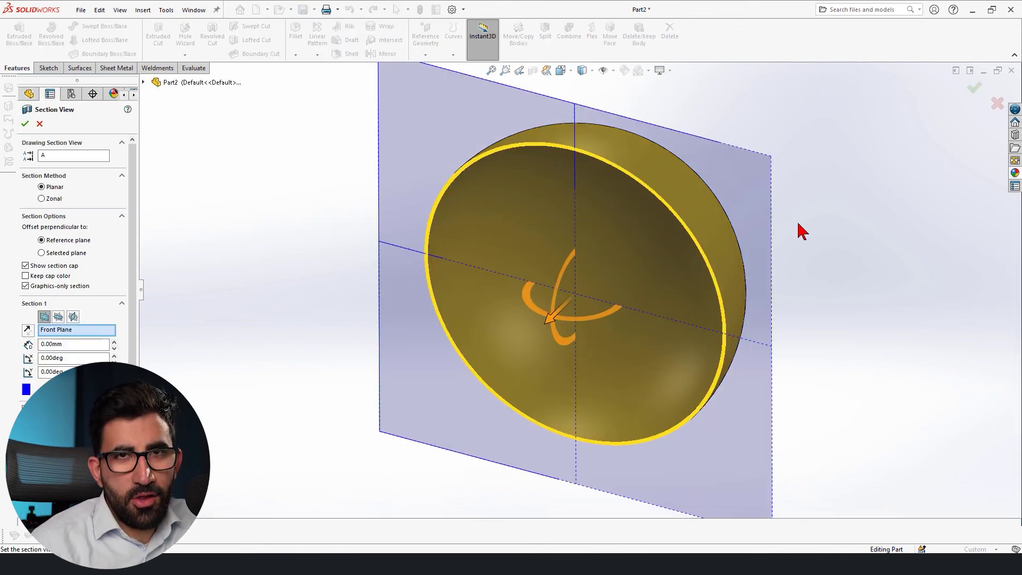